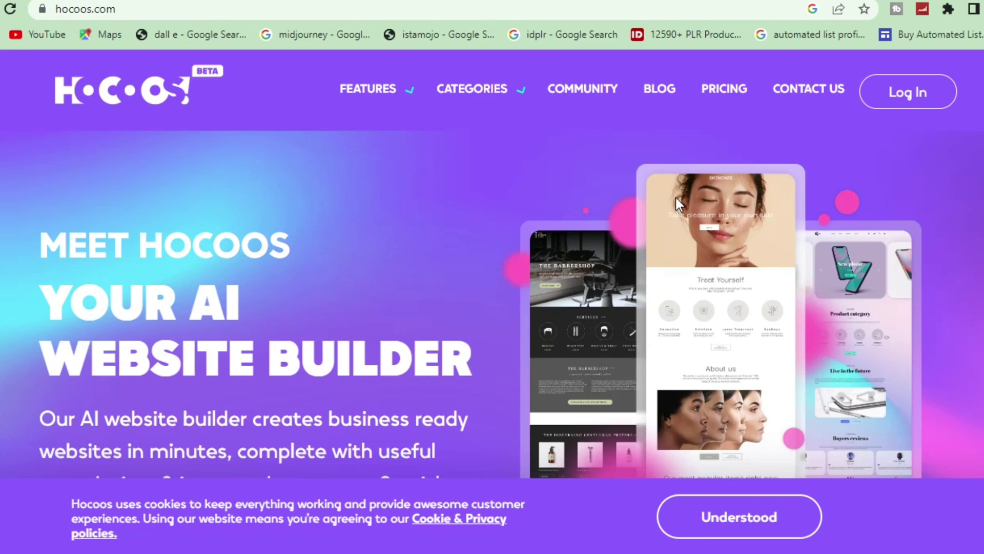
pyautogui.scroll(-5, 492, 308)
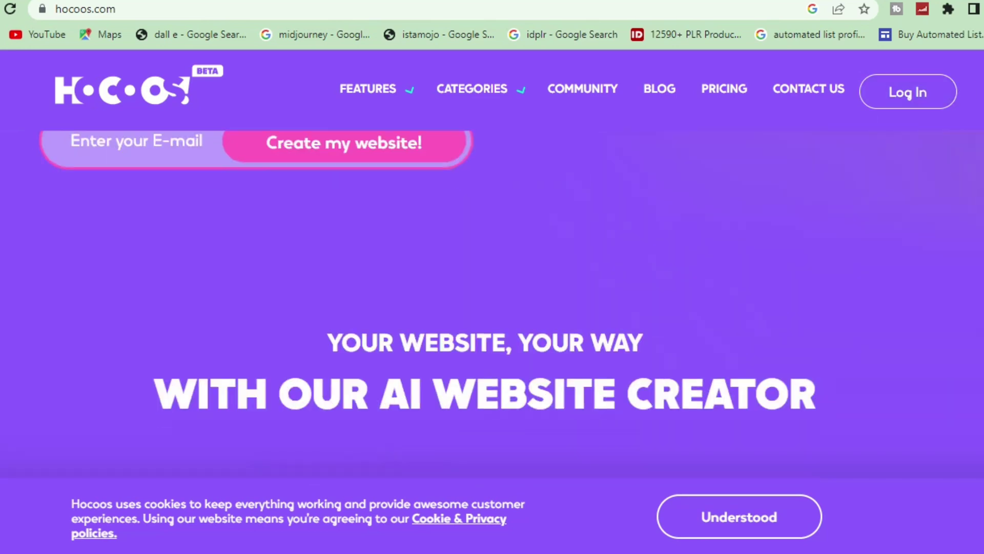
pyautogui.scroll(-2, 492, 307)
pyautogui.scroll(-3, 493, 308)
pyautogui.scroll(-3, 492, 307)
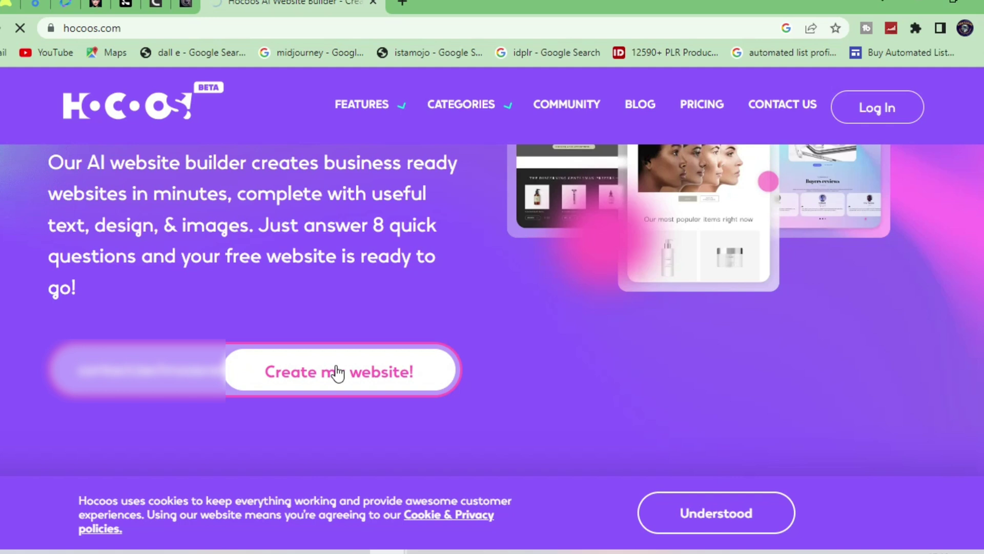
# Step: Begin a new website as A Blog > food blog with Write a blog as its purpose
pyautogui.click(337, 371)
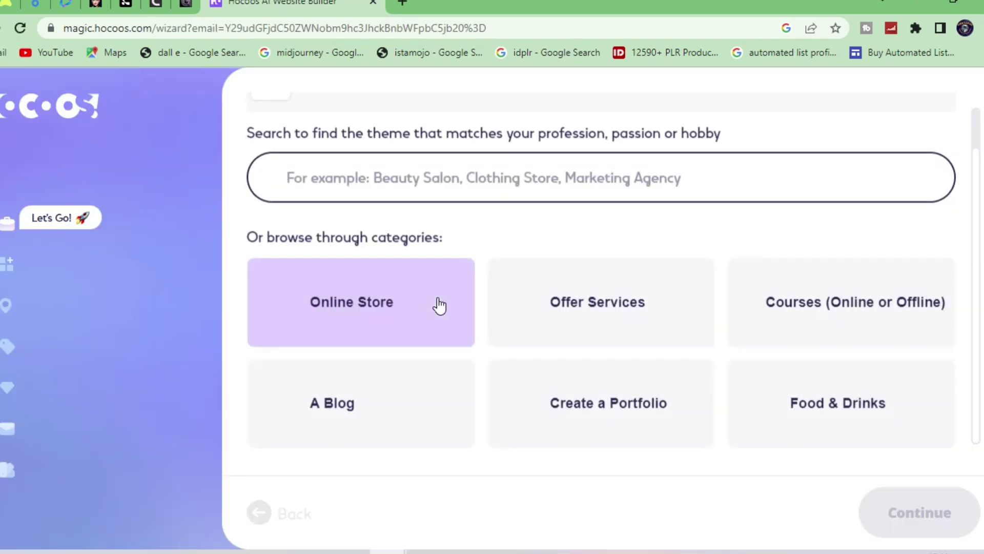
pyautogui.click(437, 304)
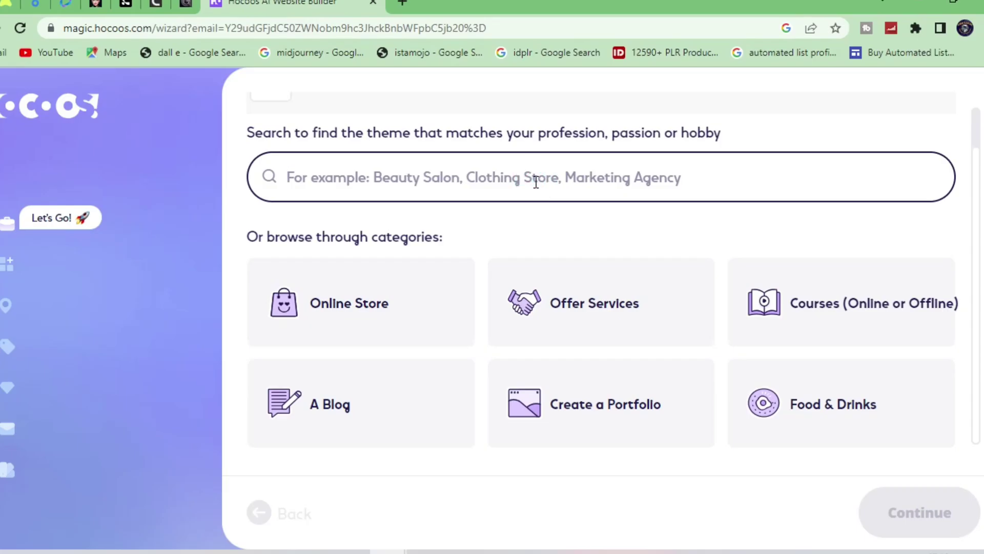
pyautogui.write('restaurant')
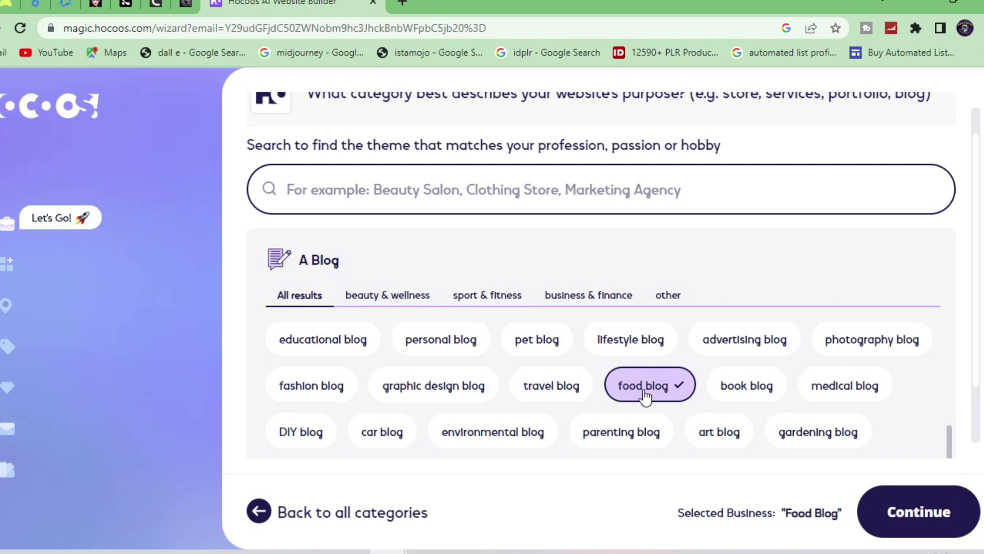
pyautogui.click(920, 513)
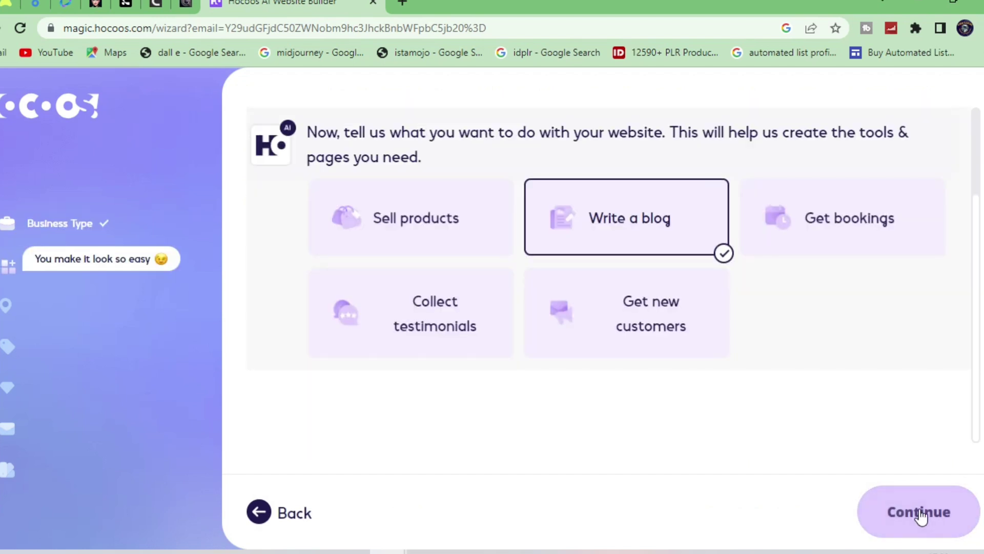
pyautogui.click(920, 516)
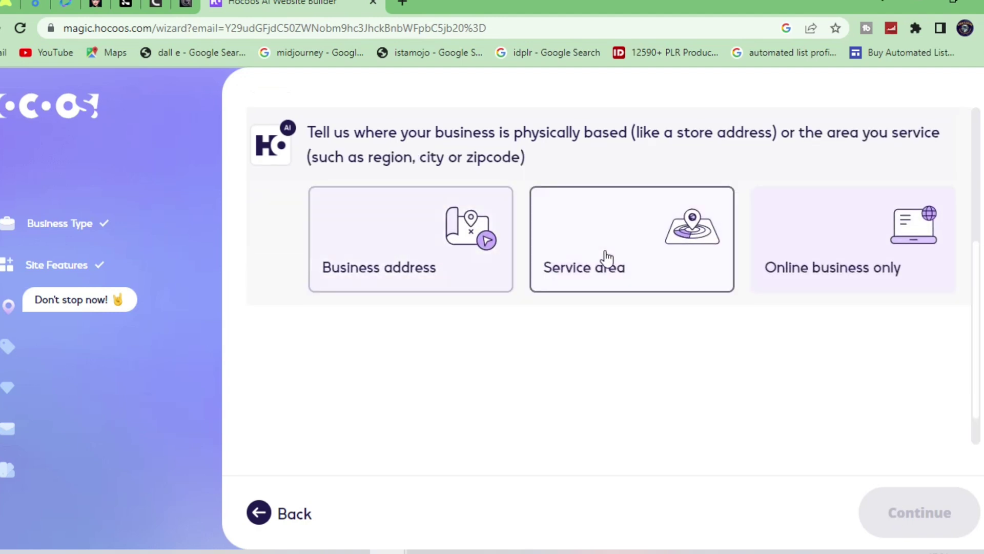
# Step: Mark the business online only, name it foodie, and add Result driven as a talking point
pyautogui.click(833, 264)
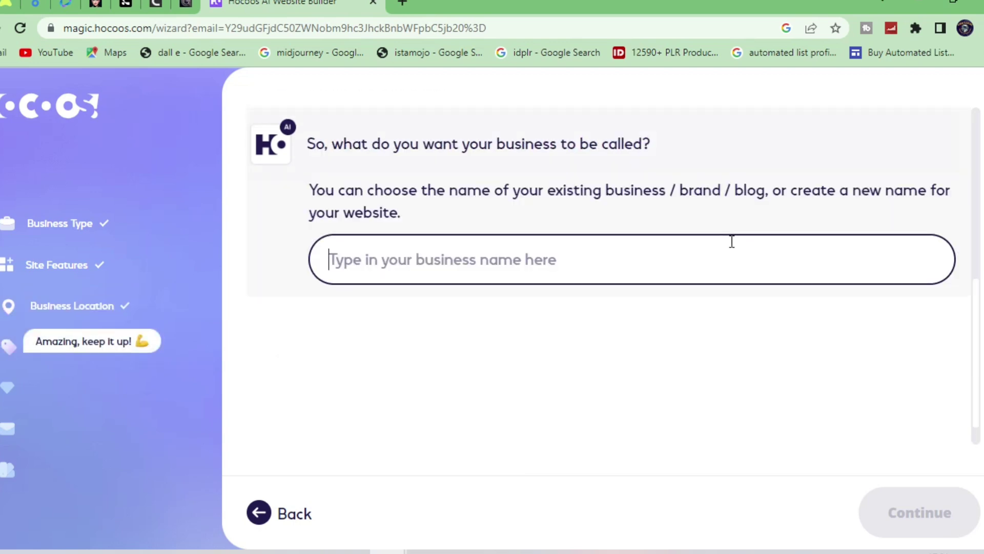
pyautogui.write('foodie')
pyautogui.click(915, 515)
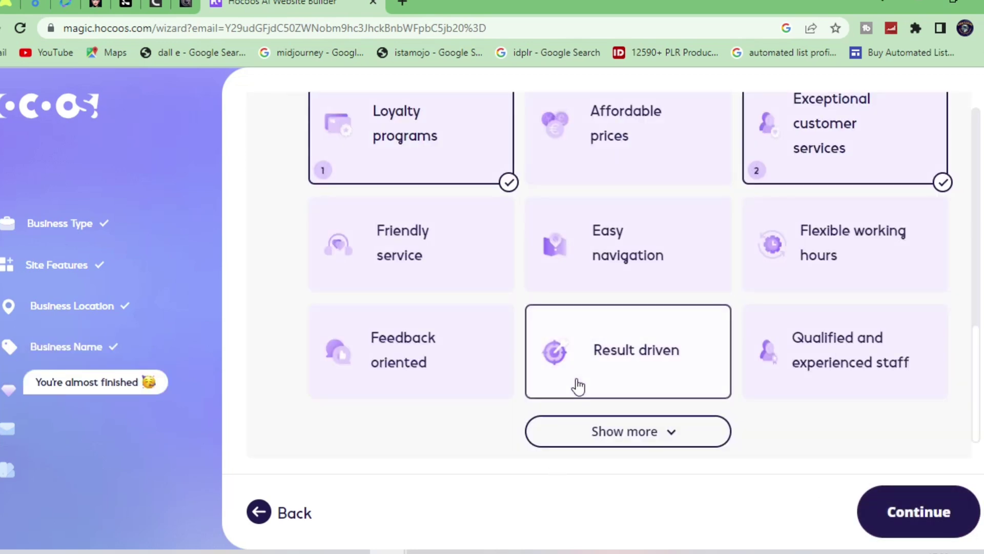
pyautogui.click(701, 352)
pyautogui.click(919, 512)
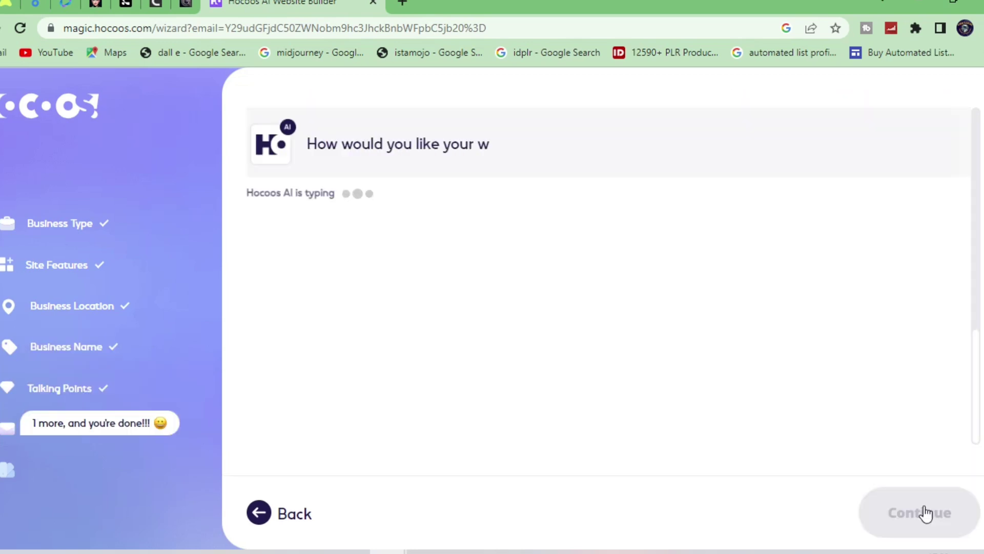
# Step: Choose email as the contact method and generate the site with the default style and palette
pyautogui.click(624, 240)
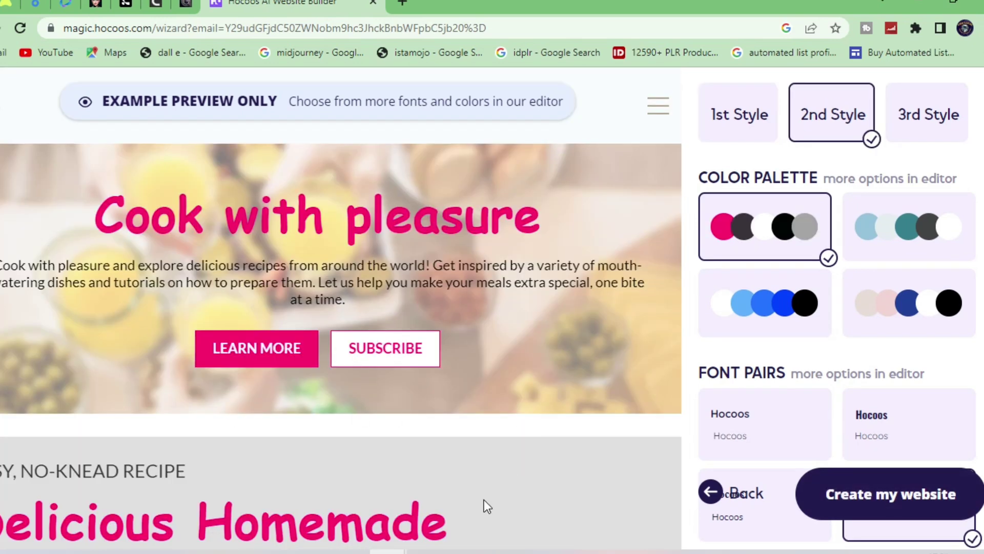
pyautogui.click(888, 493)
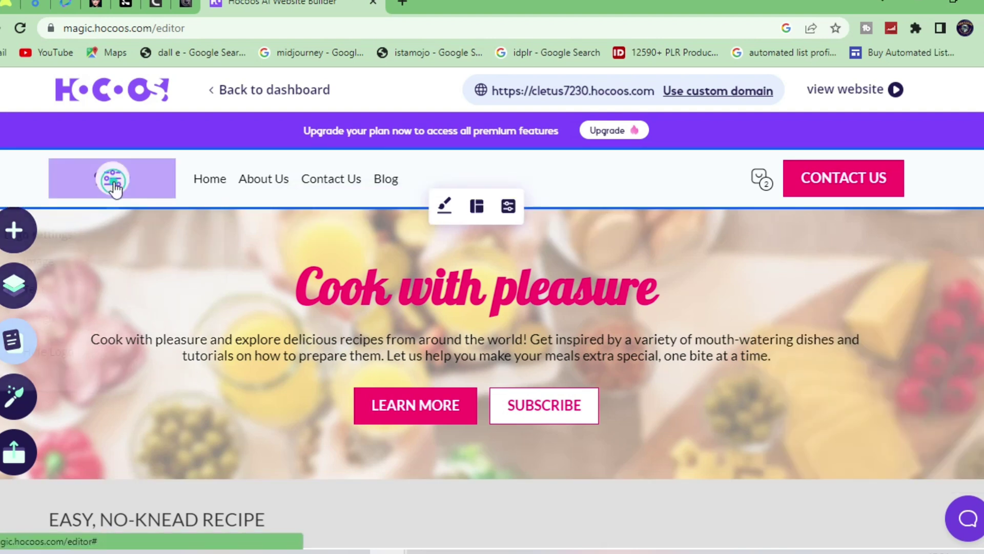
# Step: Switch the header logo from text to an image, leaving the image library unchanged
pyautogui.click(113, 185)
pyautogui.moveTo(477, 285)
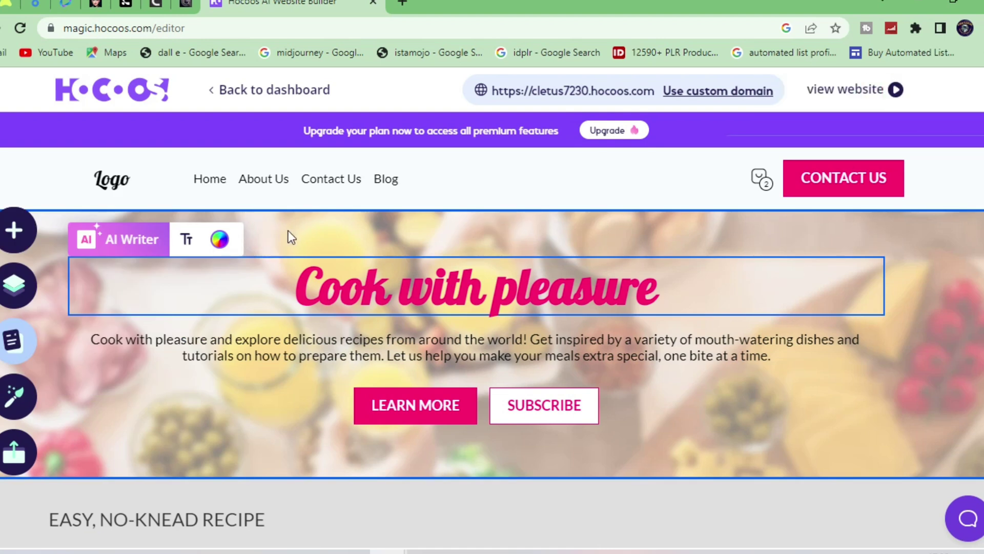
pyautogui.click(113, 183)
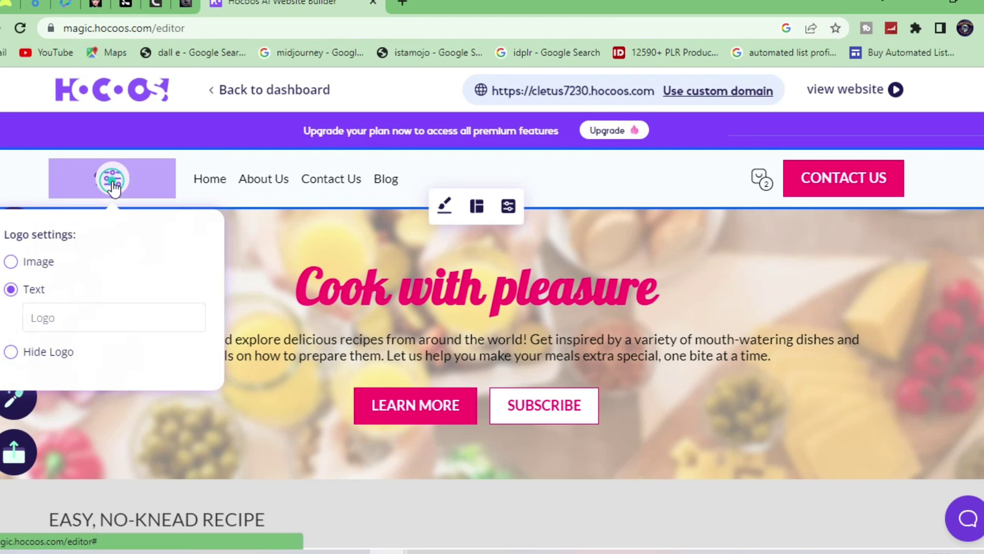
pyautogui.click(14, 261)
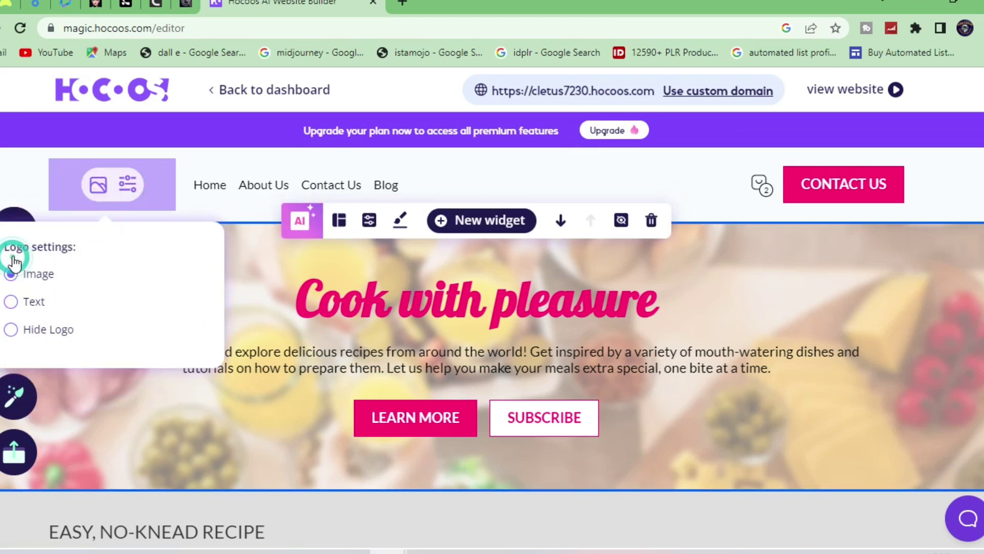
pyautogui.click(95, 188)
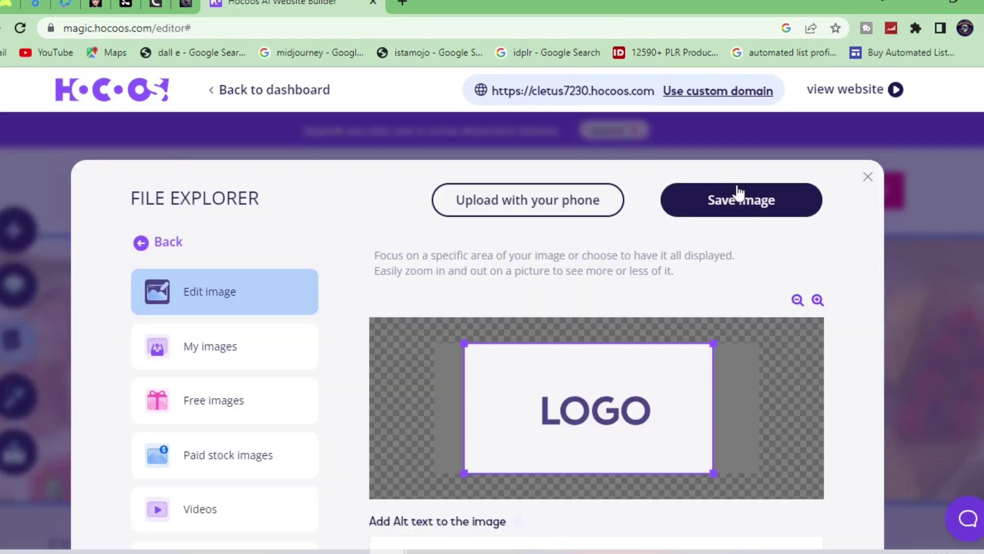
pyautogui.click(869, 180)
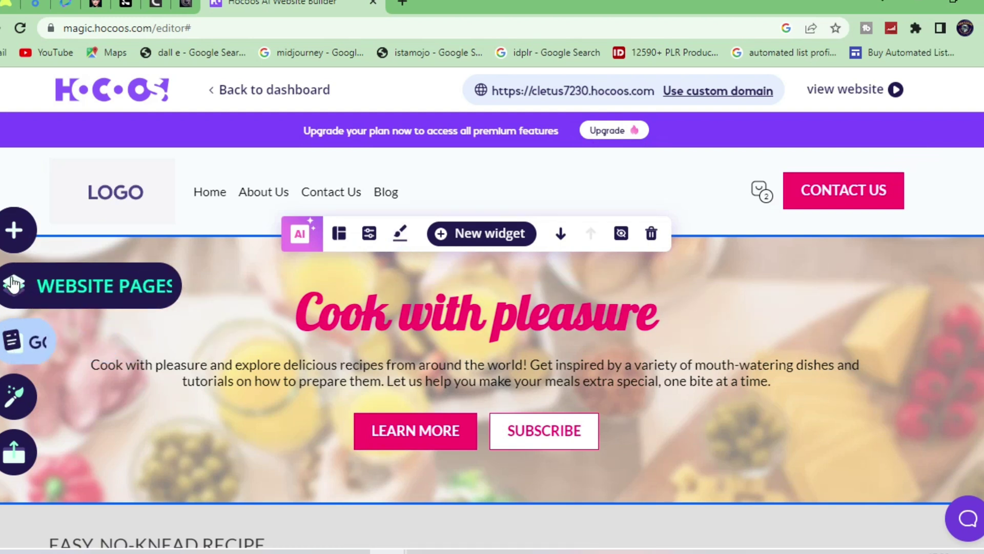
# Step: From the Website Pages list, view the live food blog site in a new tab
pyautogui.click(20, 286)
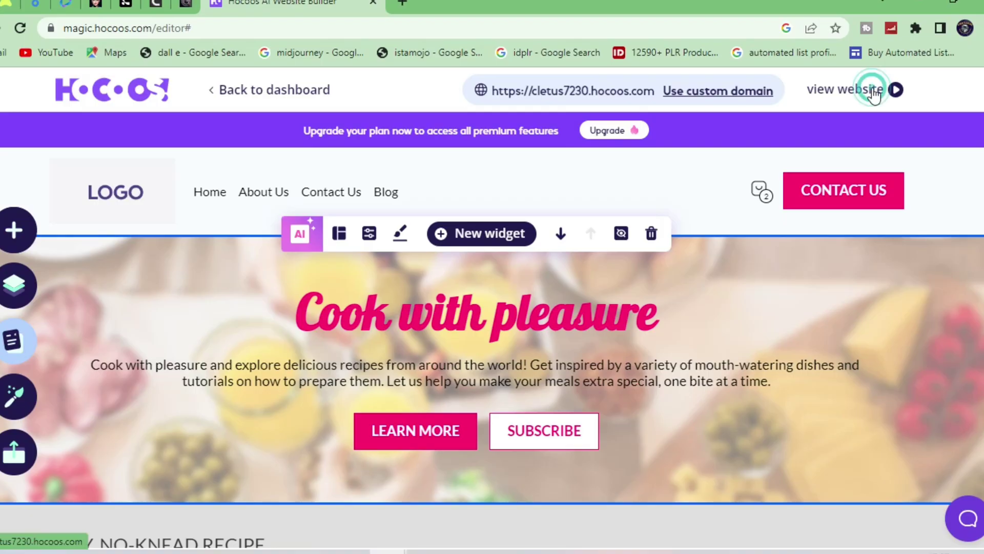
pyautogui.click(873, 91)
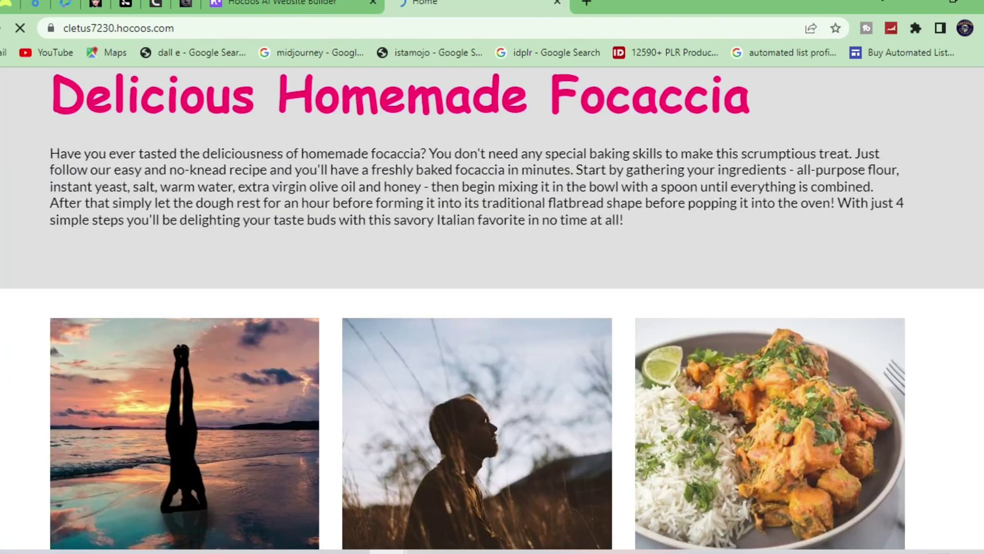
pyautogui.scroll(-2, 492, 308)
pyautogui.scroll(-2, 493, 308)
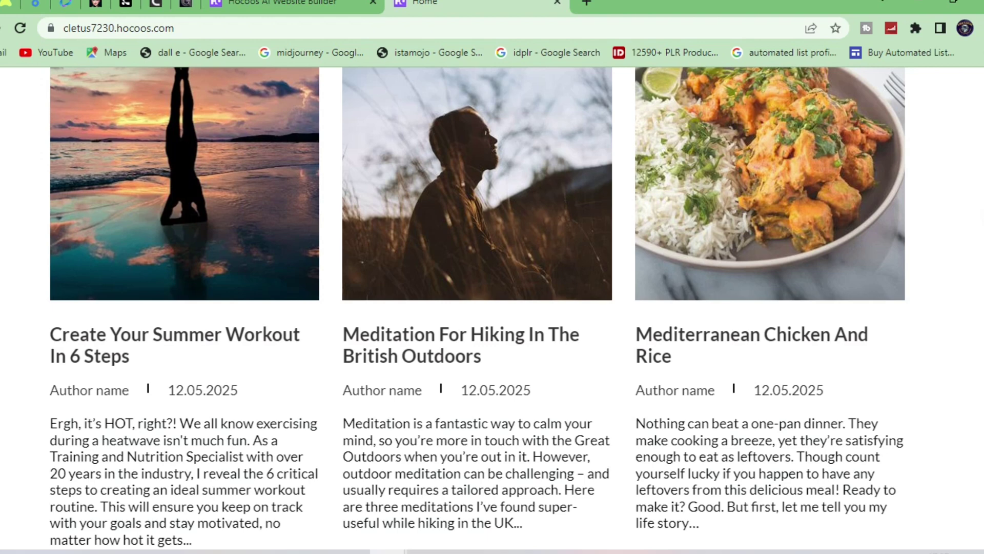
pyautogui.scroll(-3, 493, 307)
pyautogui.scroll(-3, 492, 308)
pyautogui.scroll(-1, 492, 307)
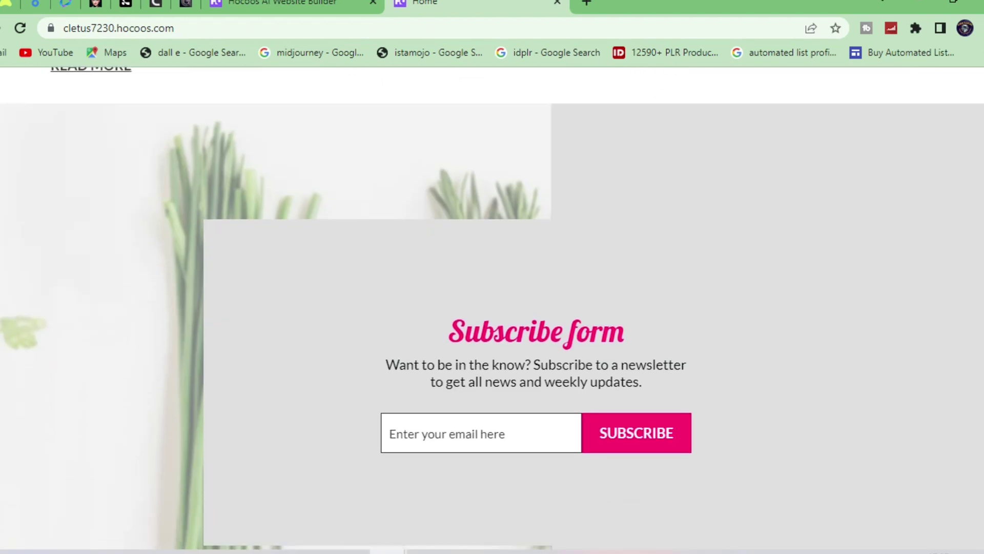
pyautogui.scroll(-4, 493, 307)
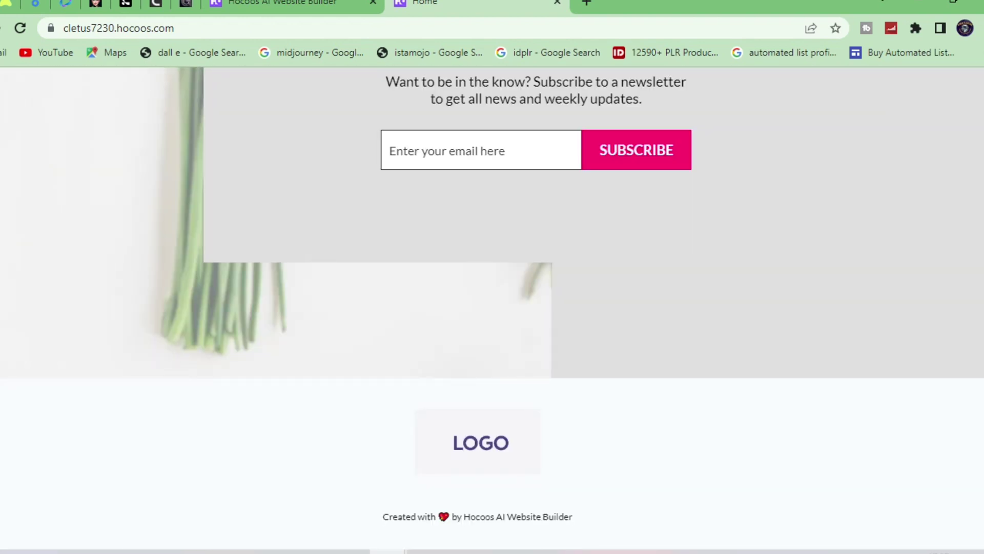
pyautogui.scroll(1, 390, 124)
pyautogui.scroll(13, 390, 125)
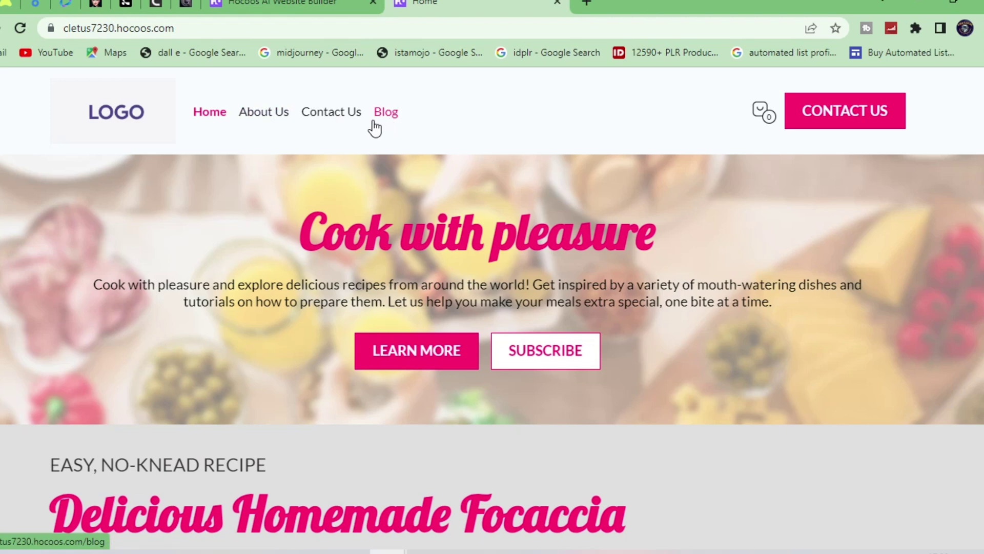
# Step: Close the live site tab and show the Connect Existing Domain instructions
pyautogui.hotkey('ctrl', 'w')
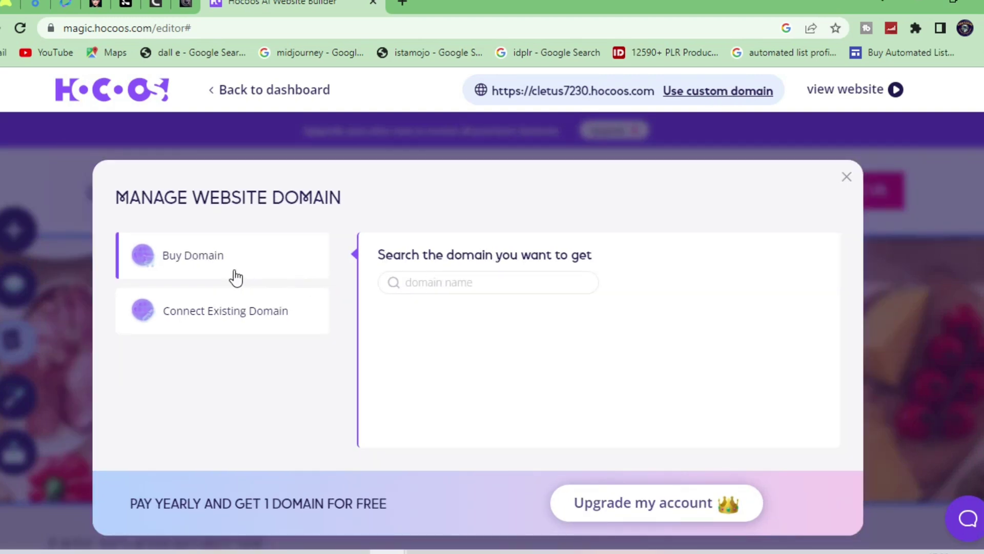
pyautogui.click(187, 326)
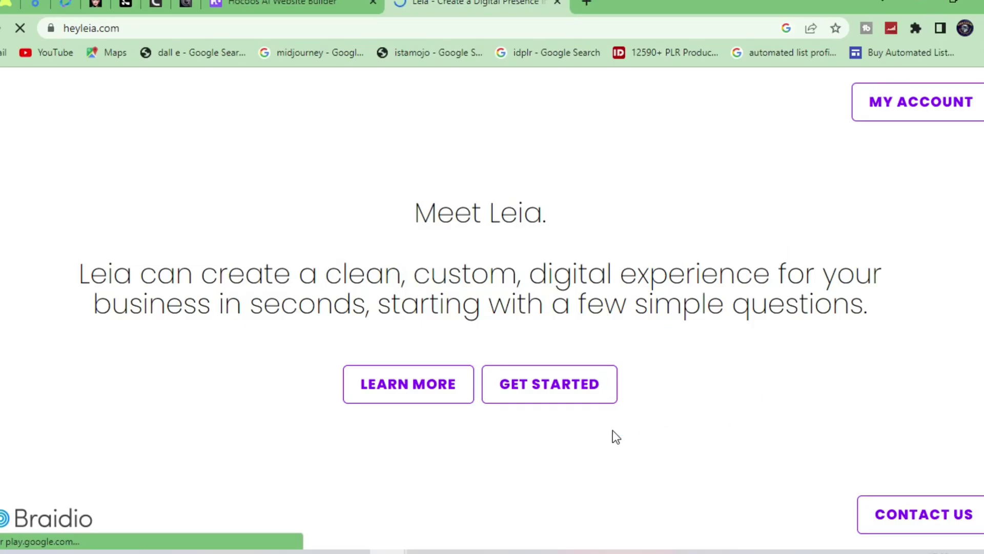
# Step: Start building with Leia and submit gym studio as the business type
pyautogui.click(563, 394)
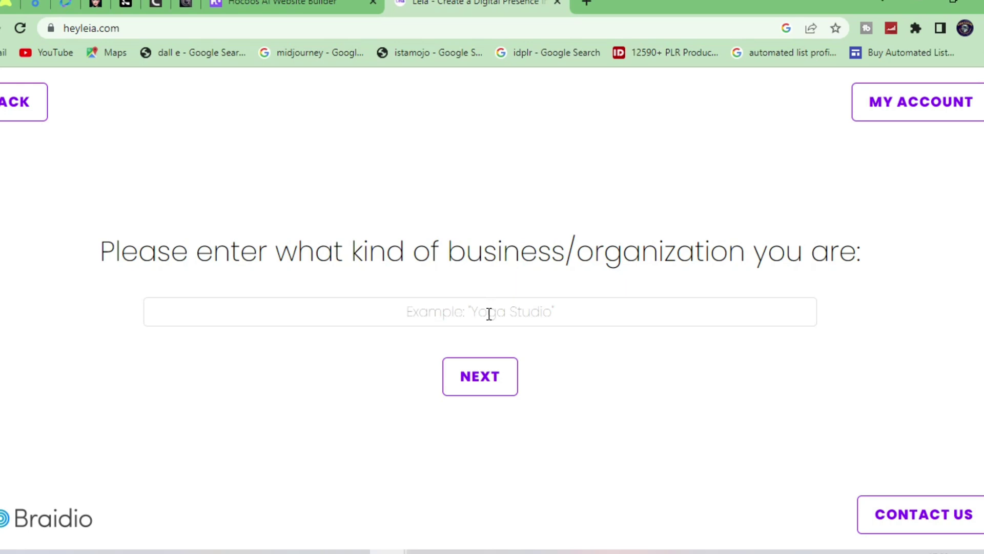
pyautogui.click(505, 312)
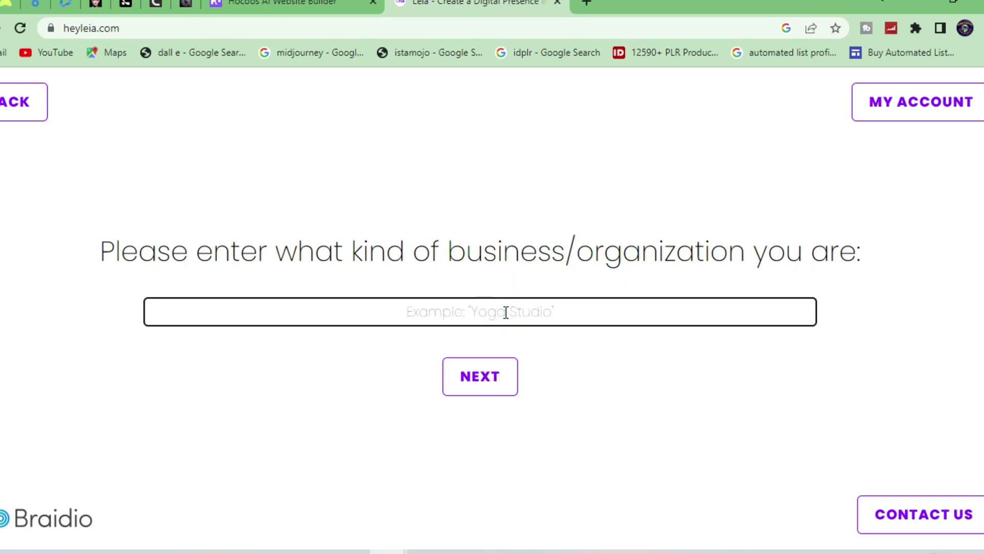
pyautogui.write('gym studio')
pyautogui.click(479, 376)
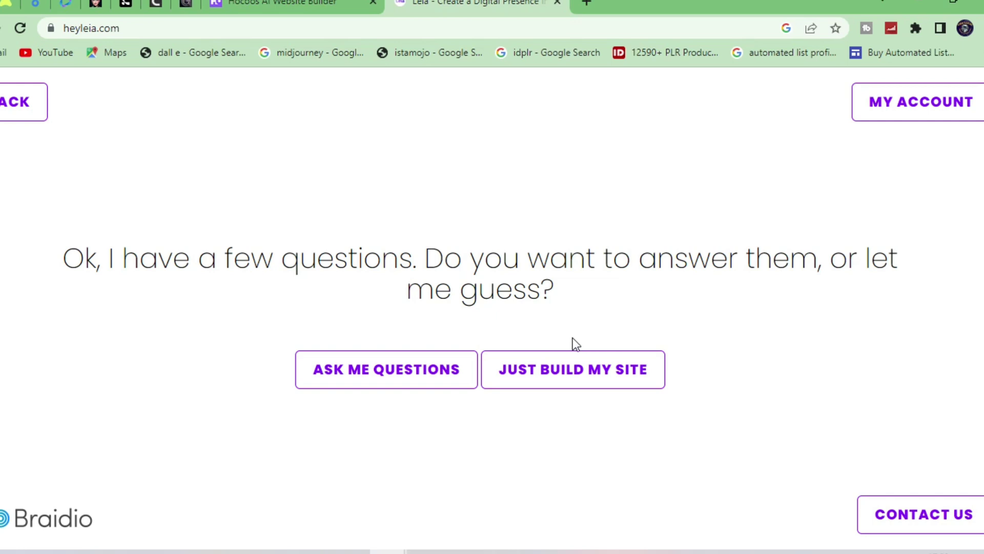
# Step: Choose Just Build My Site, accept the terms, and finish verification to build the site
pyautogui.click(584, 368)
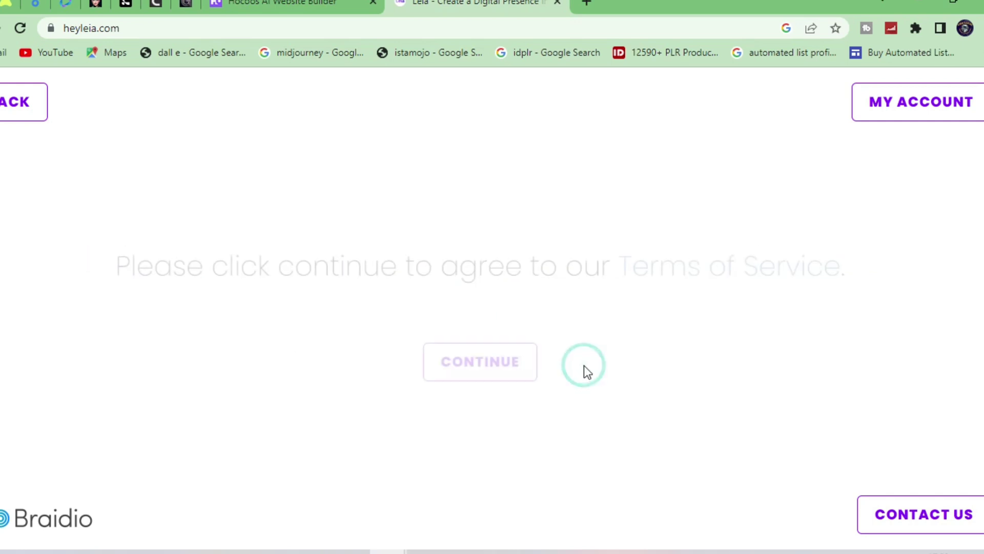
pyautogui.click(515, 361)
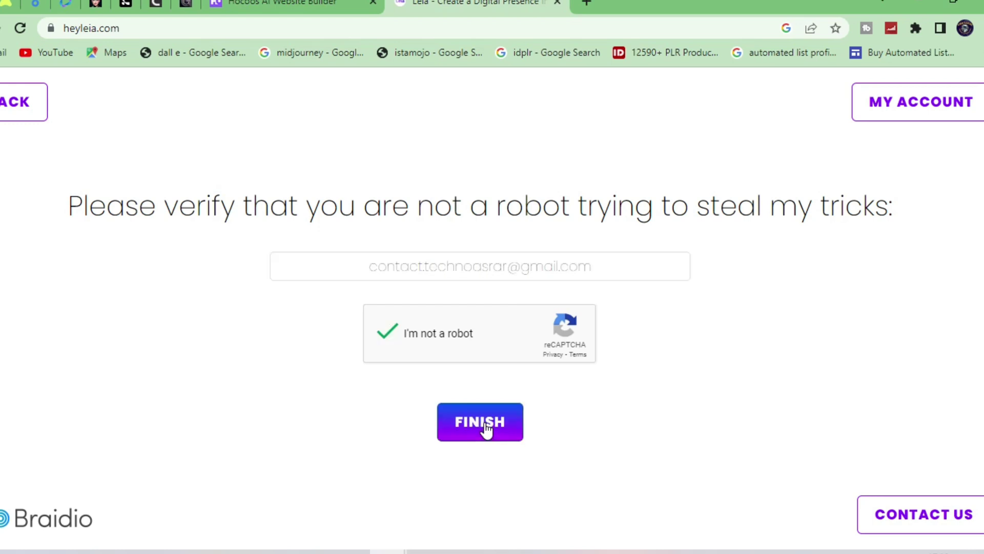
pyautogui.click(486, 429)
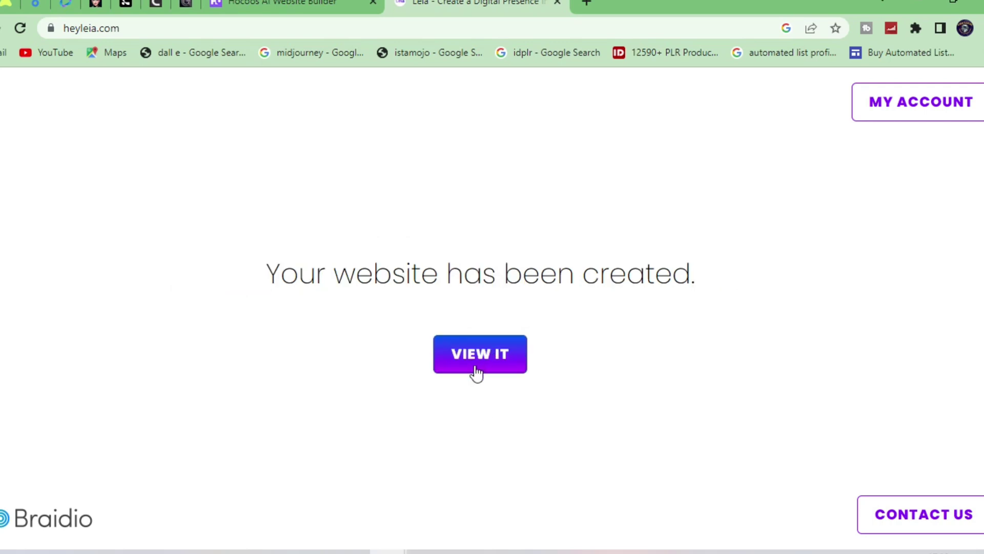
# Step: View the new Gym studio site in the editor and complete the intro tour
pyautogui.click(476, 370)
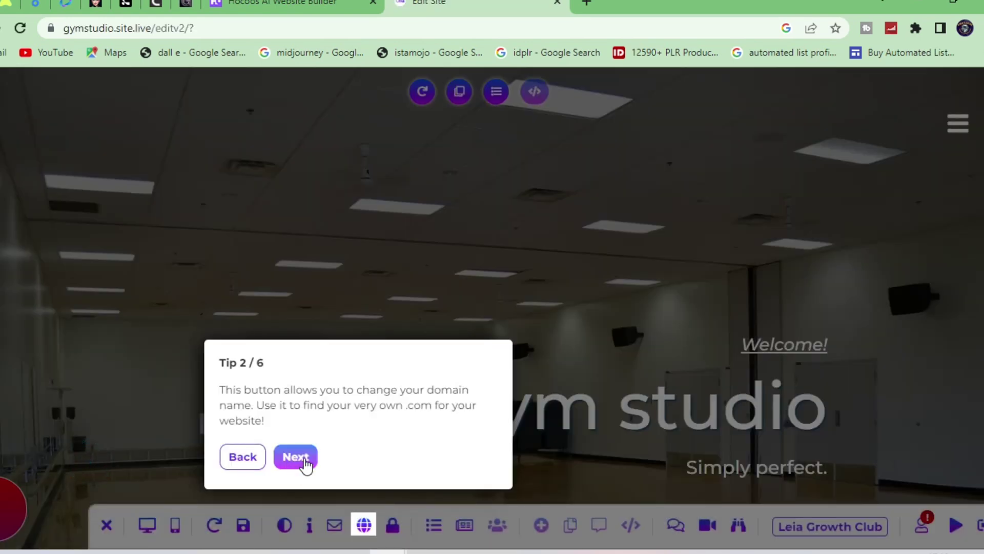
pyautogui.click(306, 459)
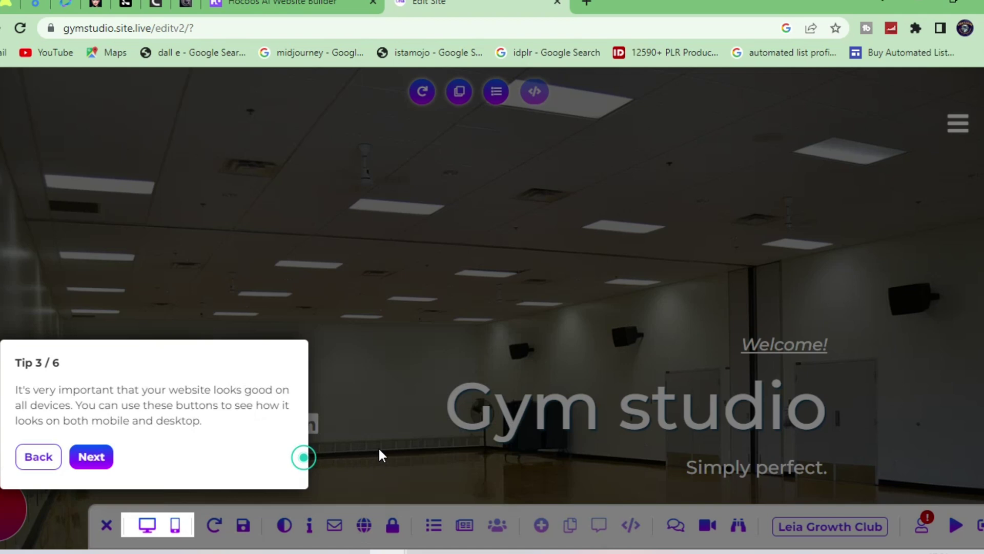
pyautogui.click(87, 457)
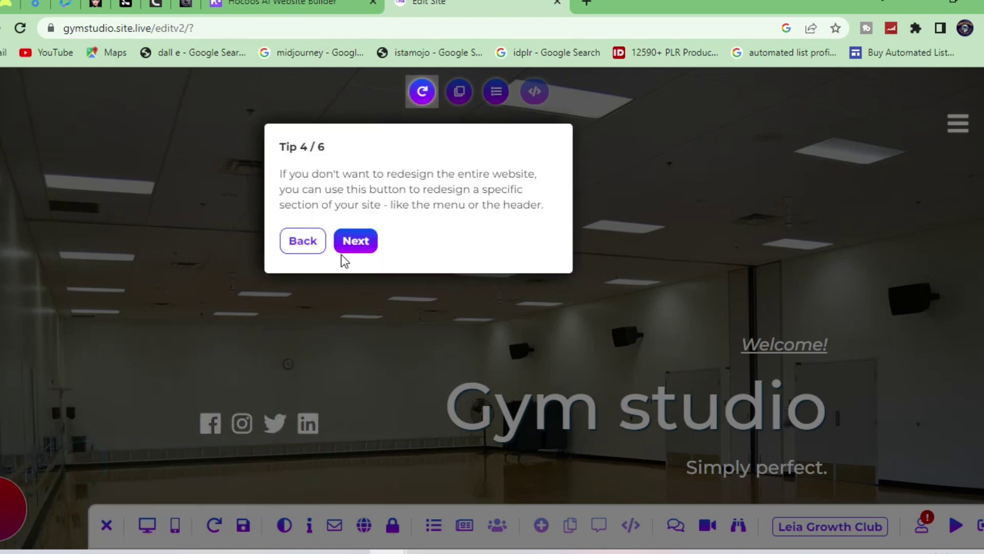
pyautogui.click(366, 241)
pyautogui.click(394, 228)
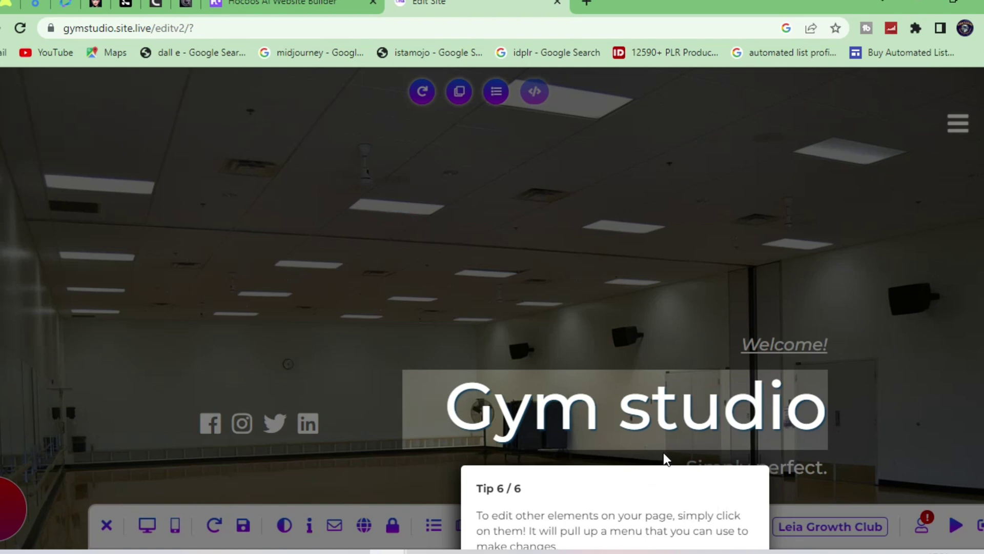
pyautogui.click(938, 267)
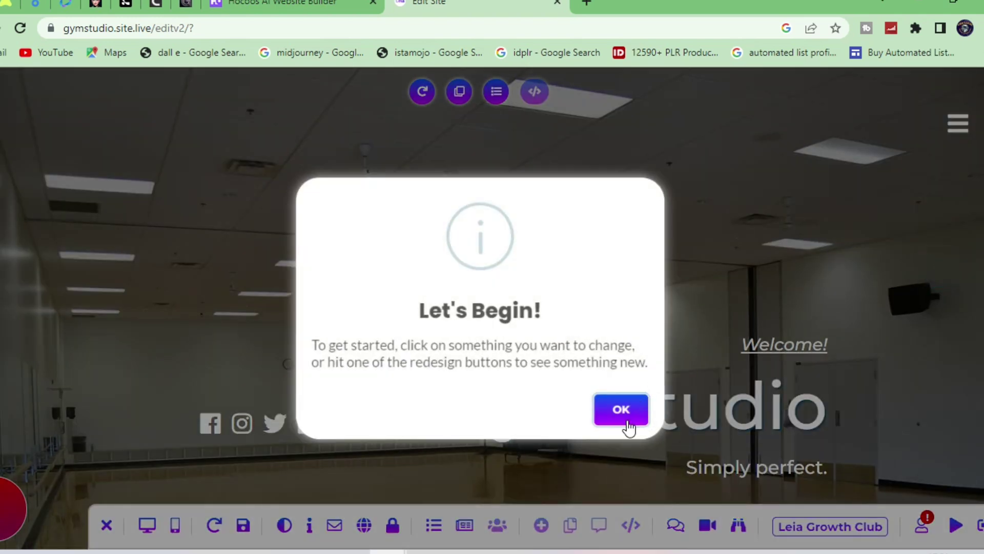
pyautogui.click(620, 414)
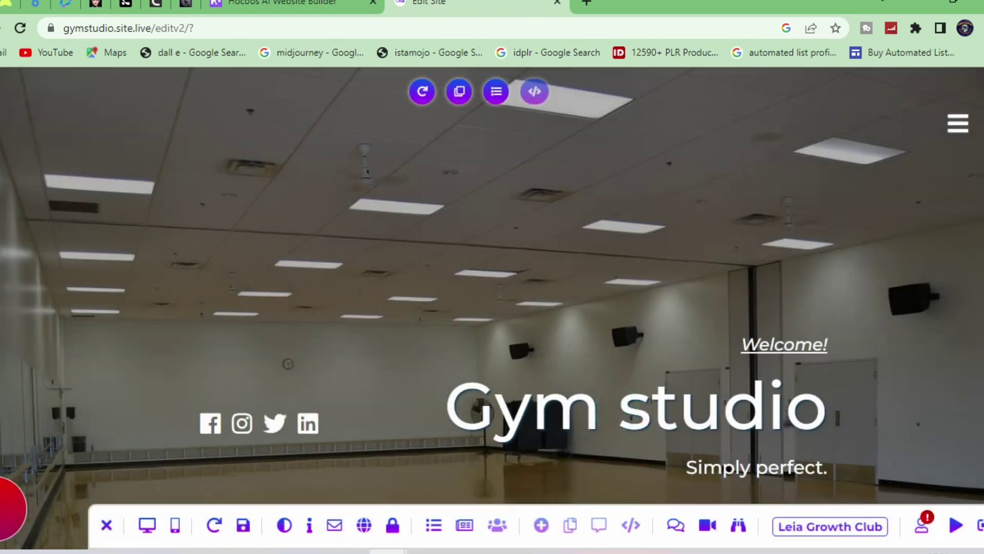
# Step: Review the site's sections and its Order Menu dialog without reordering anything
pyautogui.click(886, 279)
pyautogui.scroll(-1, 830, 308)
pyautogui.scroll(-2, 830, 308)
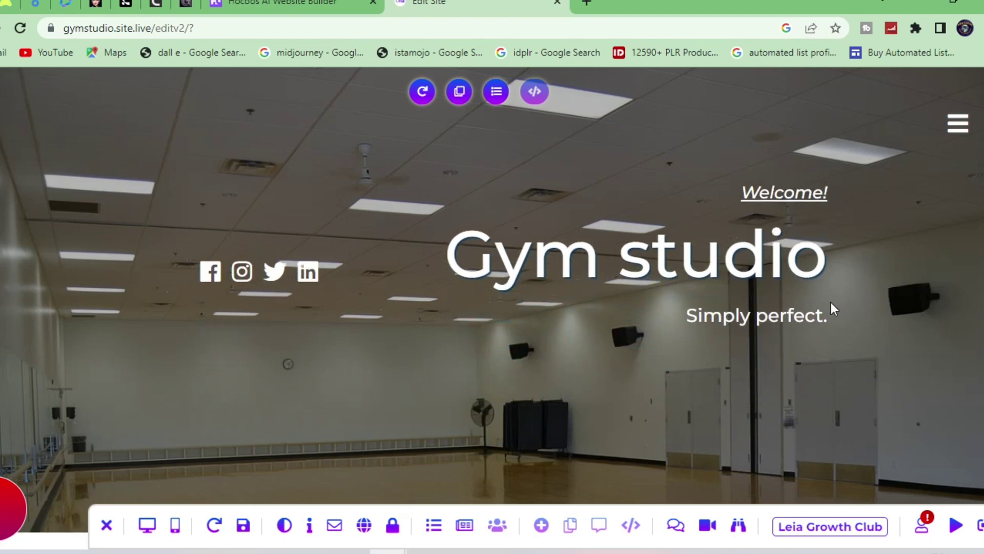
pyautogui.scroll(-3, 831, 302)
pyautogui.scroll(-3, 831, 302)
pyautogui.scroll(-1, 830, 303)
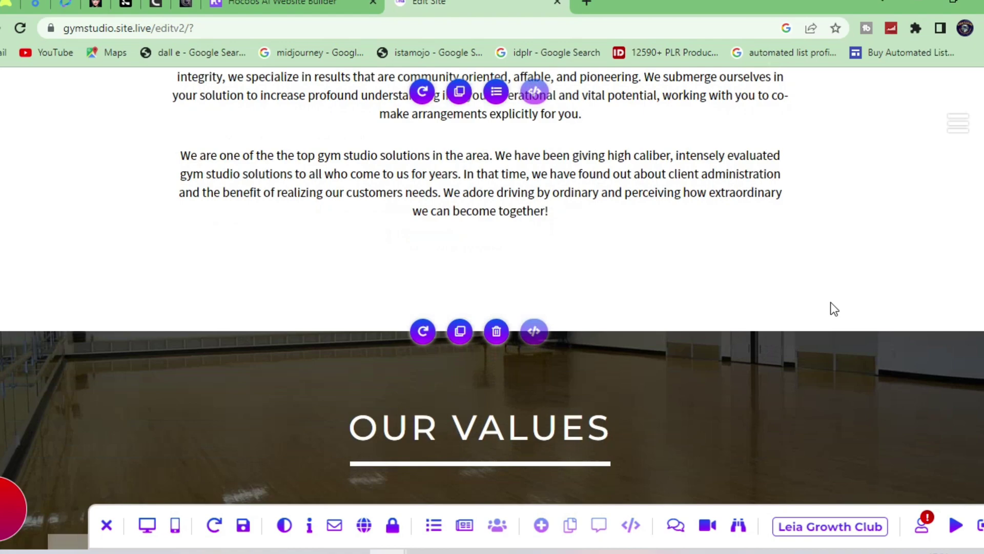
pyautogui.scroll(-3, 831, 303)
pyautogui.scroll(-5, 831, 302)
pyautogui.scroll(1, 830, 302)
pyautogui.scroll(3, 831, 302)
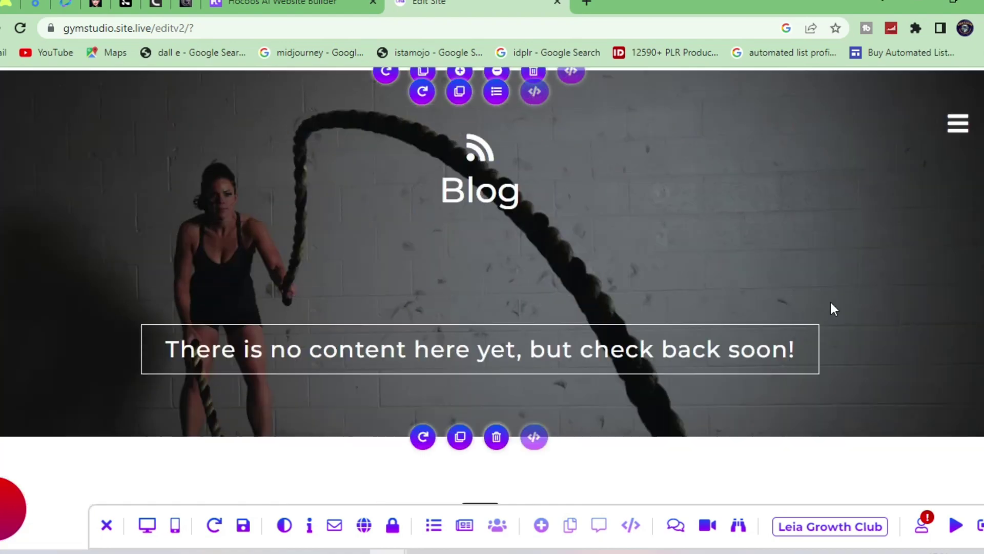
pyautogui.scroll(3, 830, 302)
pyautogui.scroll(3, 831, 302)
pyautogui.scroll(5, 831, 302)
pyautogui.scroll(3, 830, 302)
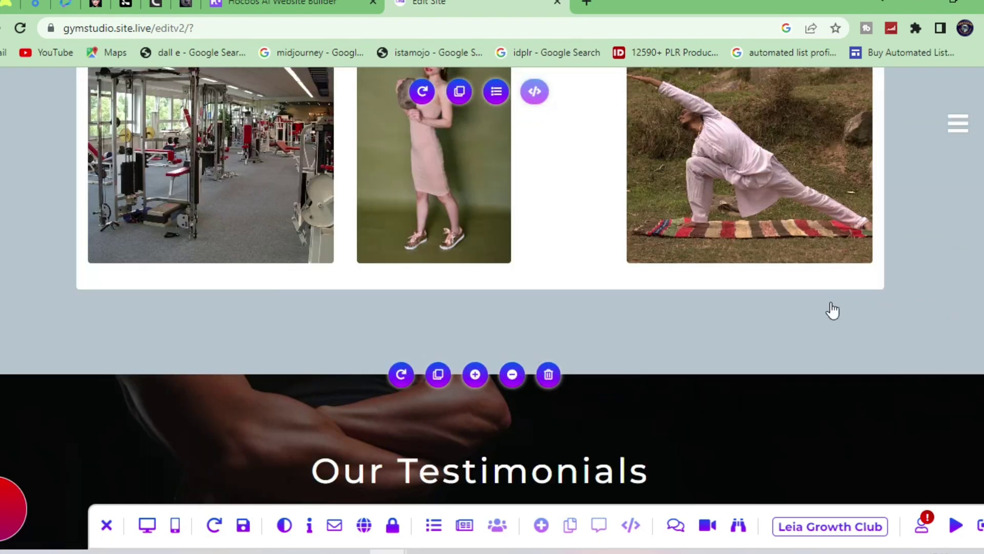
pyautogui.scroll(3, 830, 302)
pyautogui.scroll(5, 831, 304)
pyautogui.scroll(3, 830, 304)
pyautogui.scroll(3, 831, 304)
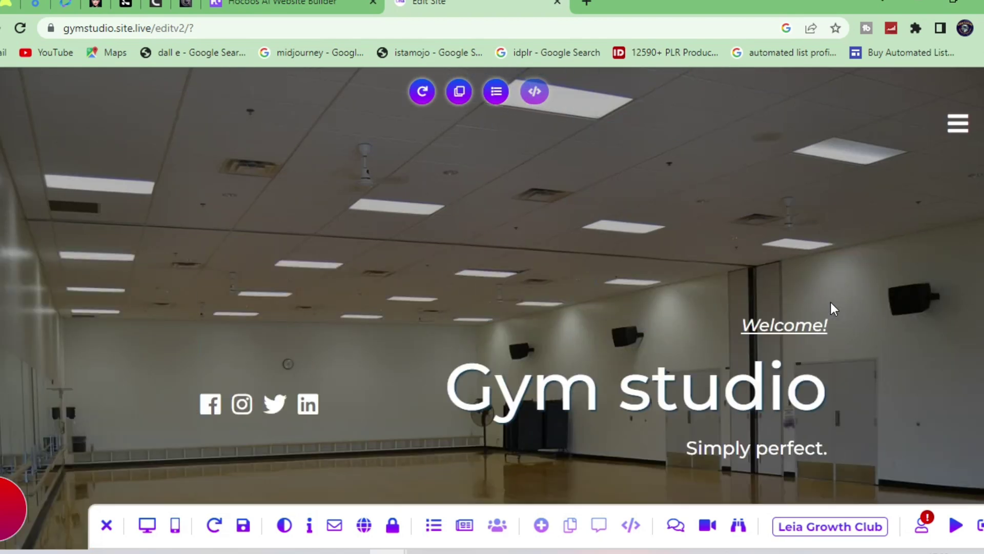
pyautogui.scroll(-1, 830, 308)
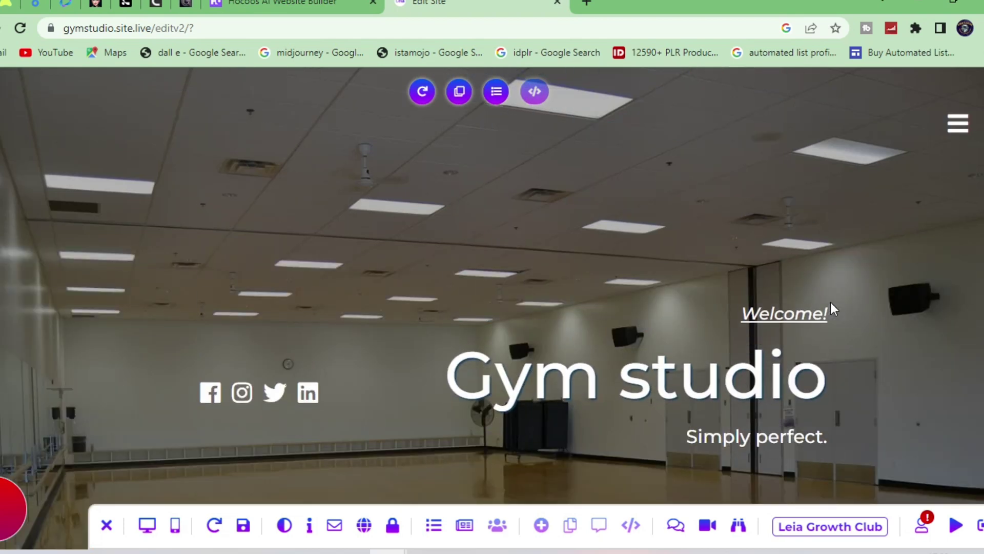
pyautogui.click(497, 93)
pyautogui.click(669, 215)
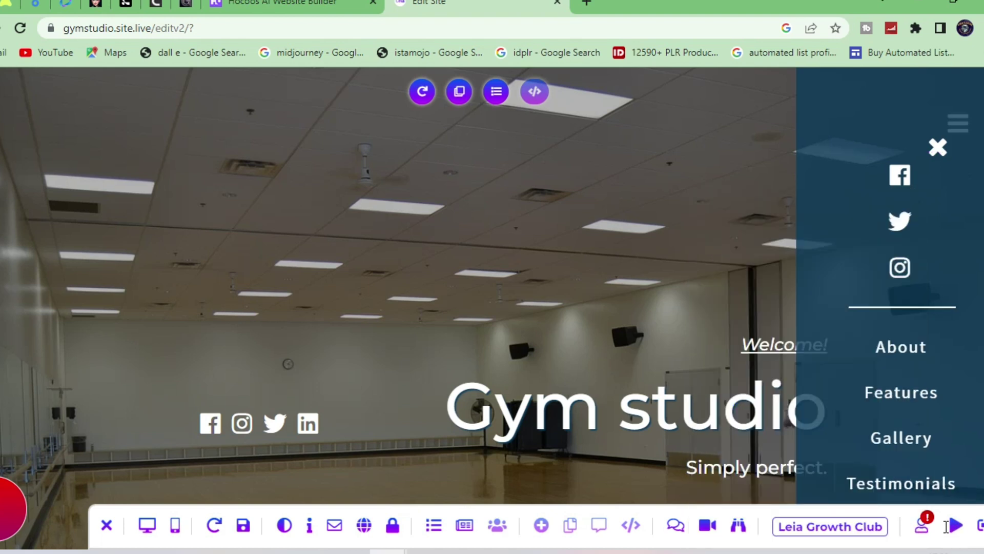
# Step: View the published Gym studio site in a new tab from the bottom toolbar
pyautogui.click(954, 527)
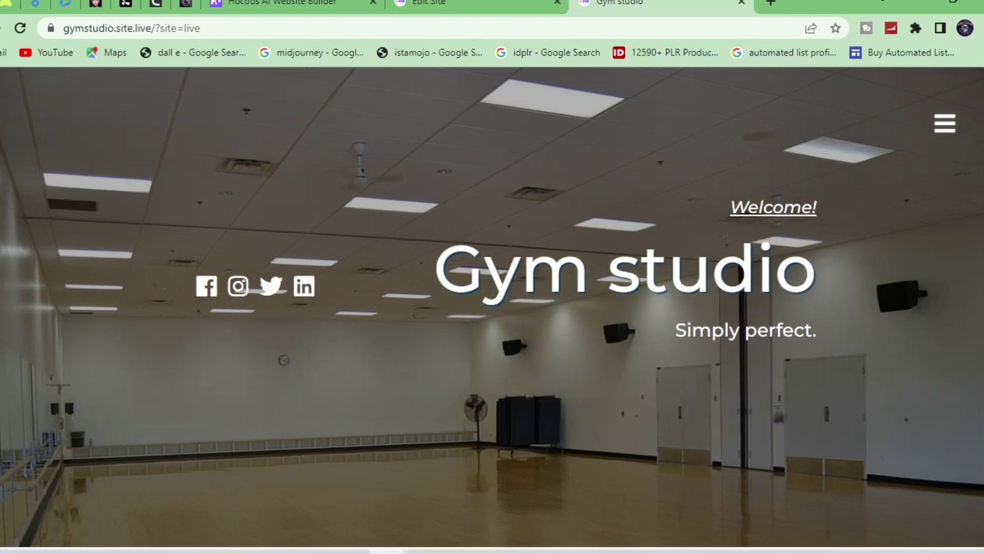
pyautogui.scroll(-5, 492, 307)
pyautogui.scroll(-5, 492, 307)
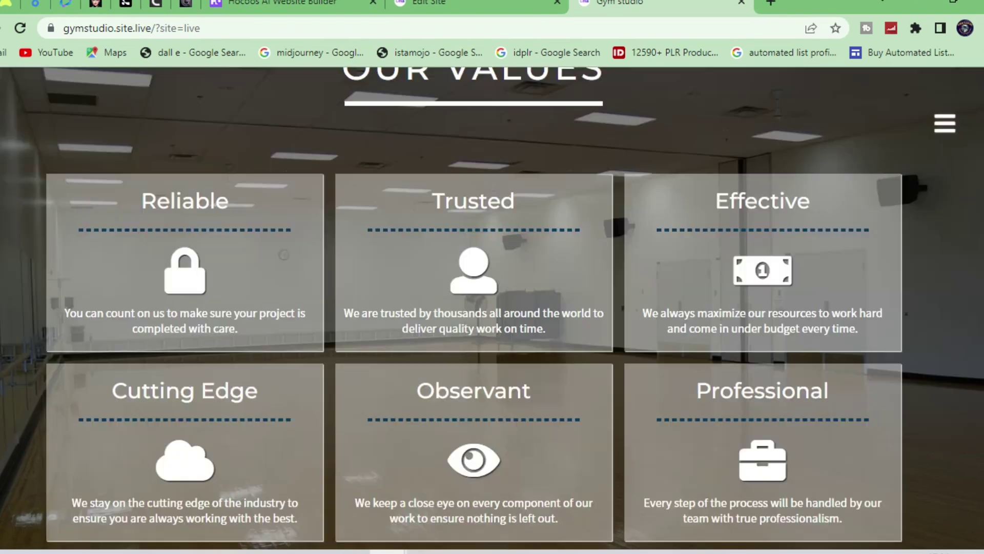
pyautogui.scroll(-5, 492, 308)
pyautogui.scroll(5, 492, 307)
pyautogui.scroll(-10, 492, 308)
pyautogui.scroll(-2, 492, 308)
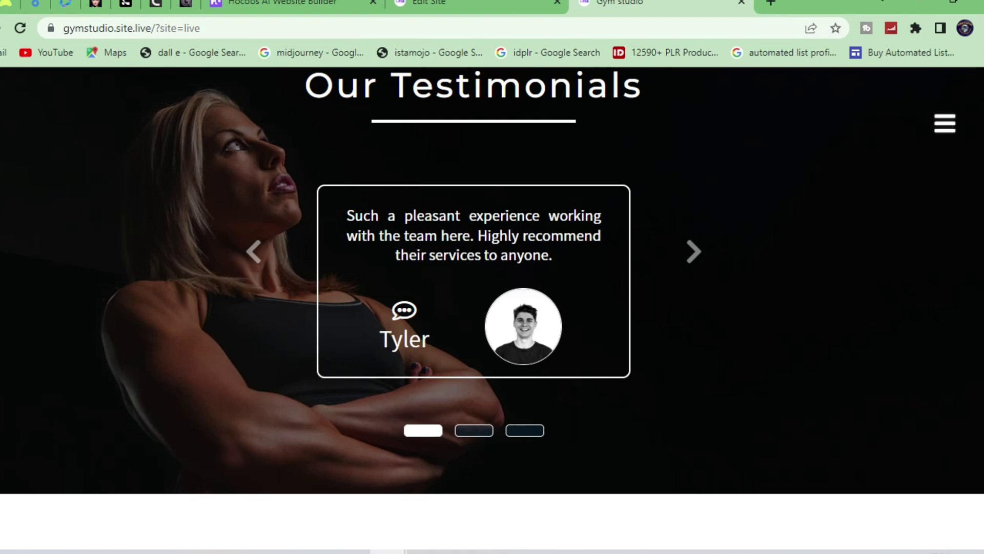
pyautogui.scroll(5, 492, 307)
pyautogui.scroll(5, 492, 307)
pyautogui.scroll(5, 492, 308)
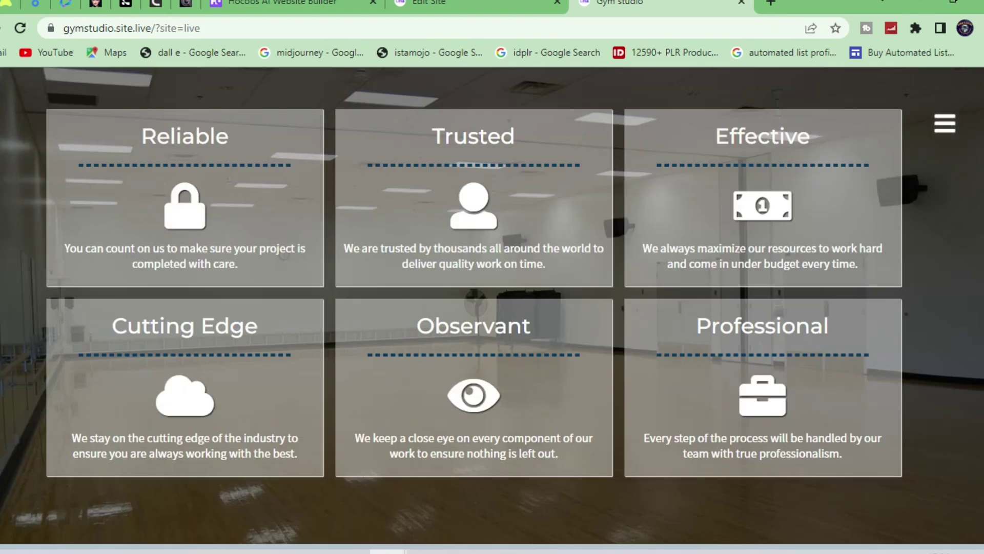
pyautogui.scroll(5, 492, 307)
pyautogui.scroll(5, 492, 308)
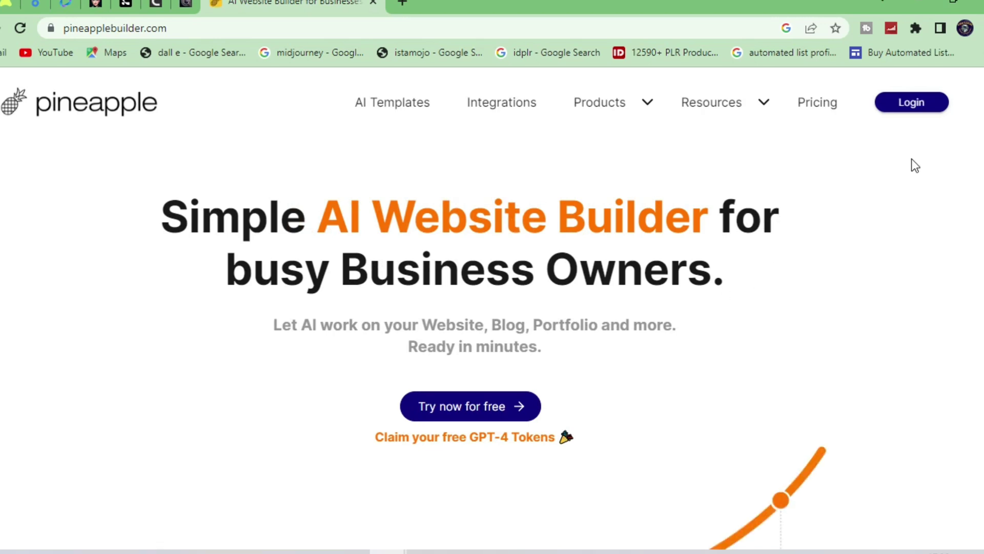
# Step: Start Pineapple Builder for free and AI Customise the Kale template
pyautogui.click(516, 413)
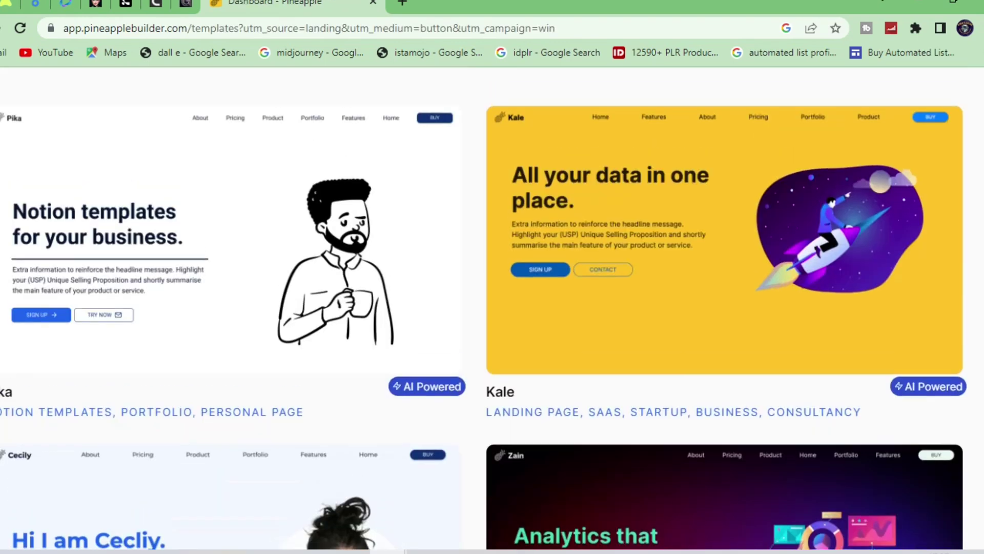
pyautogui.scroll(-1, 2, 250)
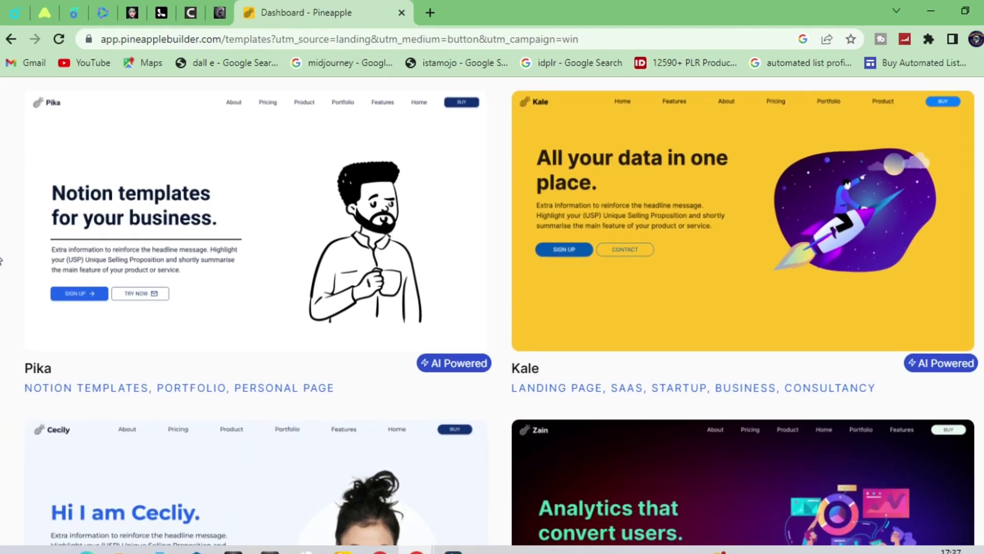
pyautogui.scroll(2, 2, 250)
pyautogui.scroll(-2, 1, 254)
pyautogui.scroll(-1, 1, 254)
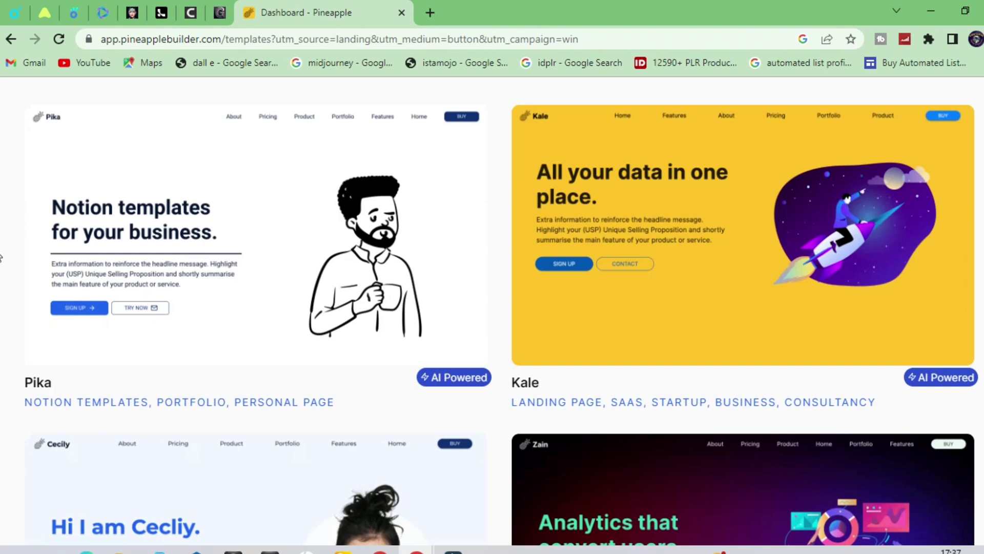
pyautogui.click(766, 355)
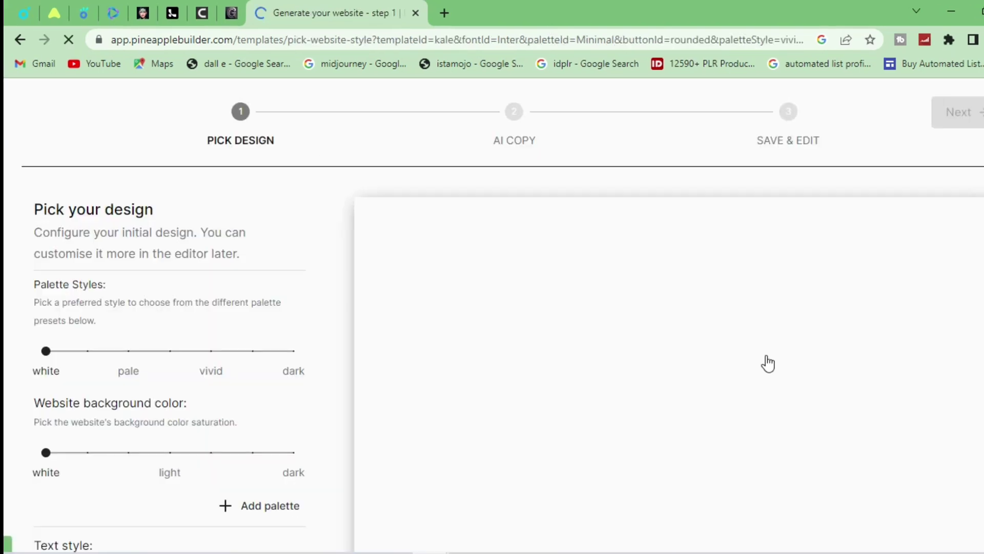
pyautogui.scroll(-1, 4, 201)
pyautogui.scroll(-2, 5, 277)
pyautogui.scroll(-1, 5, 340)
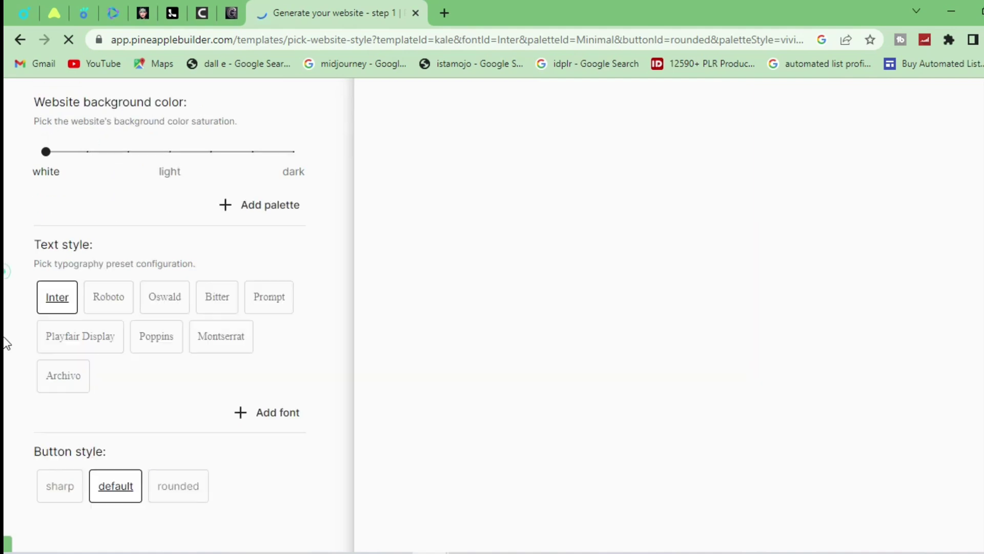
pyautogui.scroll(-1, 6, 346)
pyautogui.scroll(-3, 6, 346)
pyautogui.scroll(3, 5, 461)
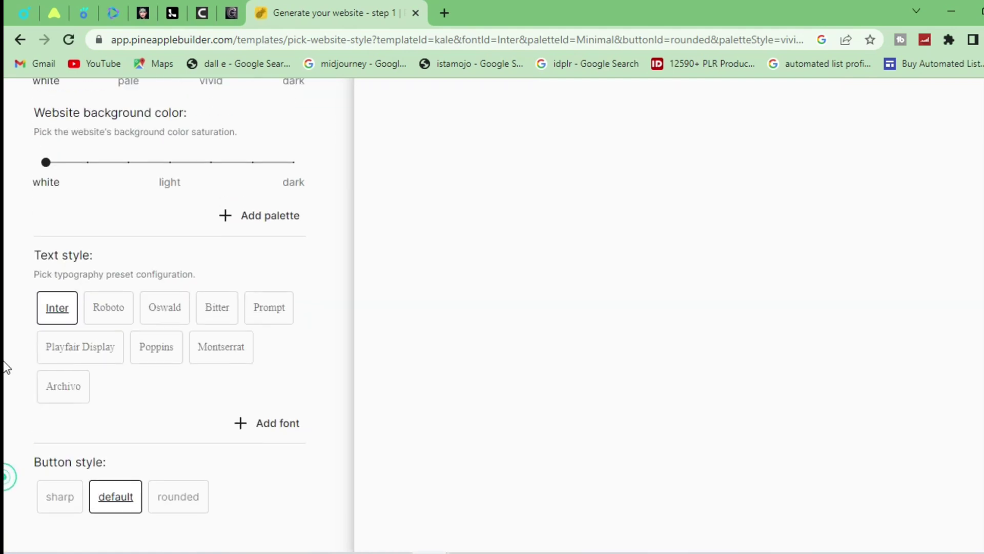
pyautogui.scroll(3, 5, 346)
pyautogui.scroll(-4, 5, 231)
pyautogui.scroll(-2, 5, 255)
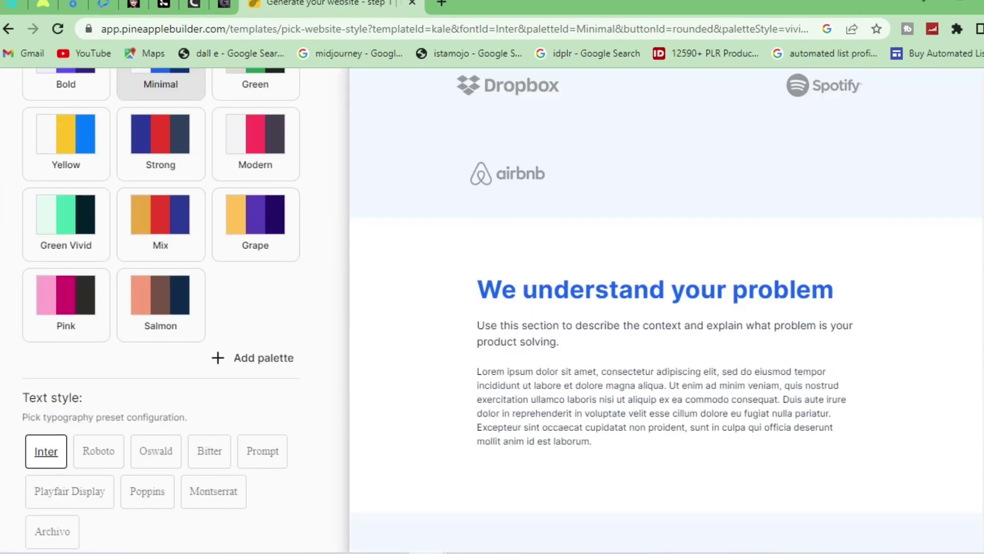
pyautogui.scroll(-2, 4, 277)
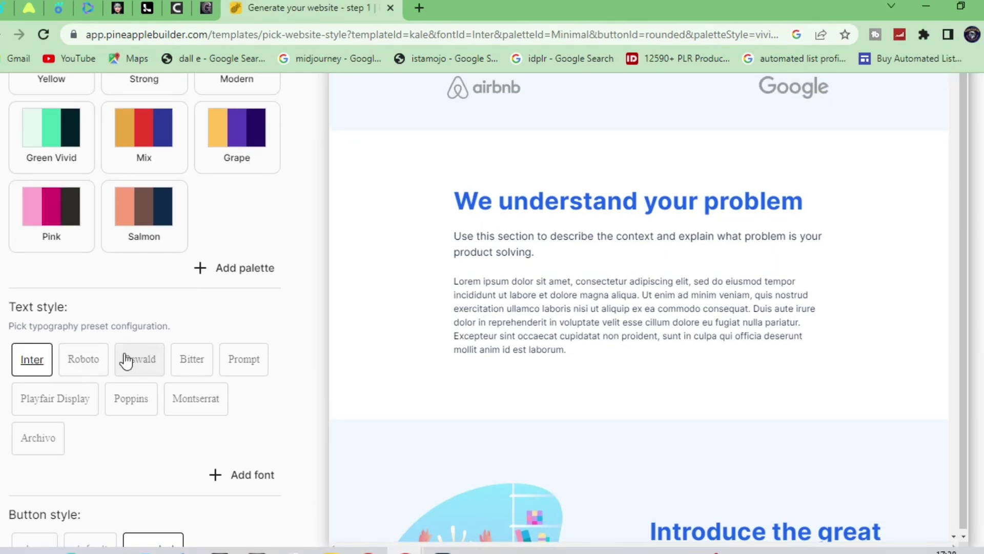
# Step: Preview the Prompt and Bitter fonts on Kale, then keep Inter as the text style
pyautogui.click(241, 366)
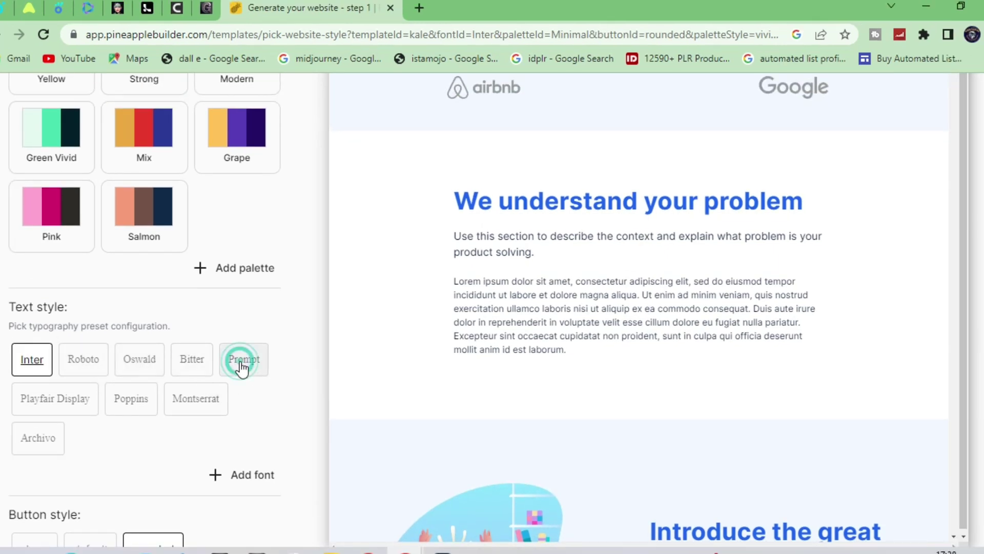
pyautogui.click(195, 359)
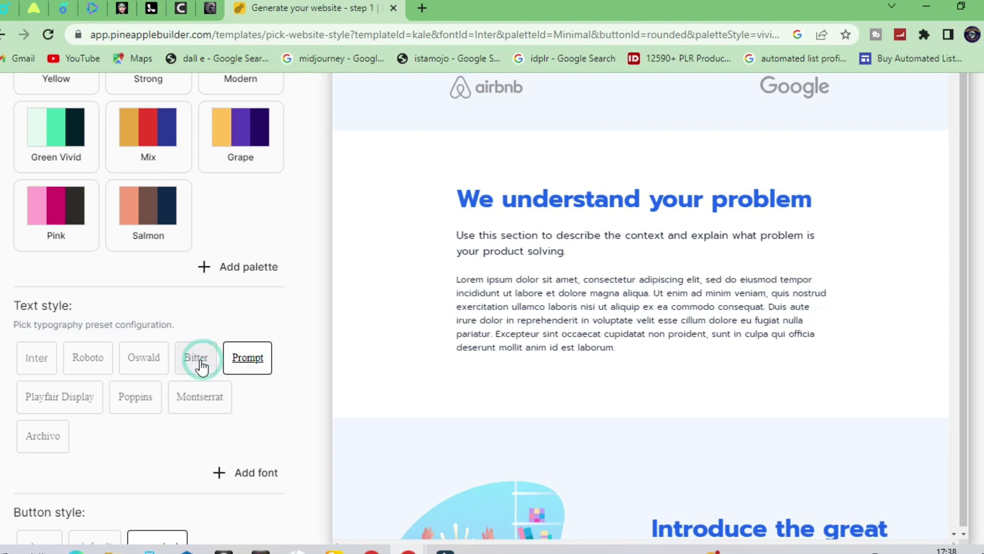
pyautogui.click(37, 362)
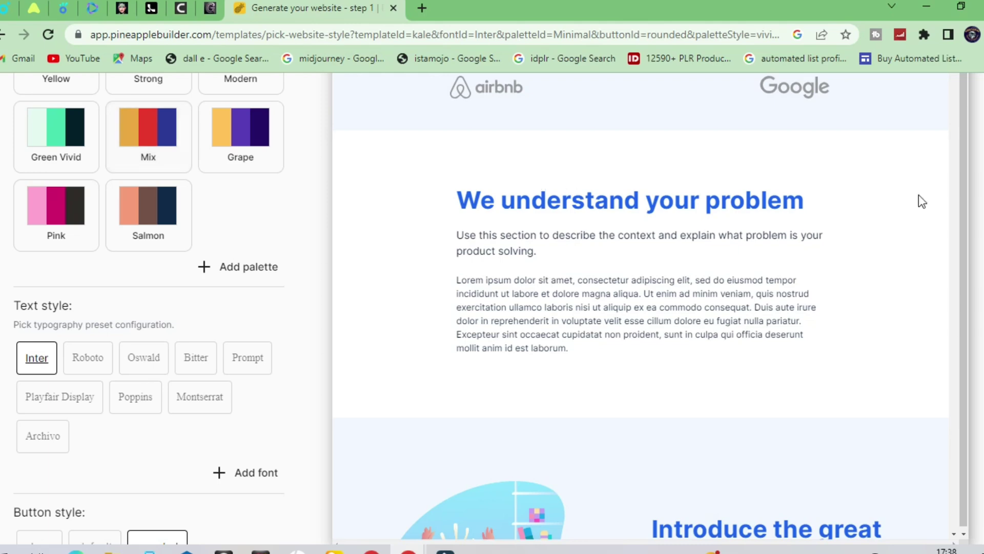
pyautogui.scroll(1, 147, 146)
pyautogui.scroll(1, 148, 146)
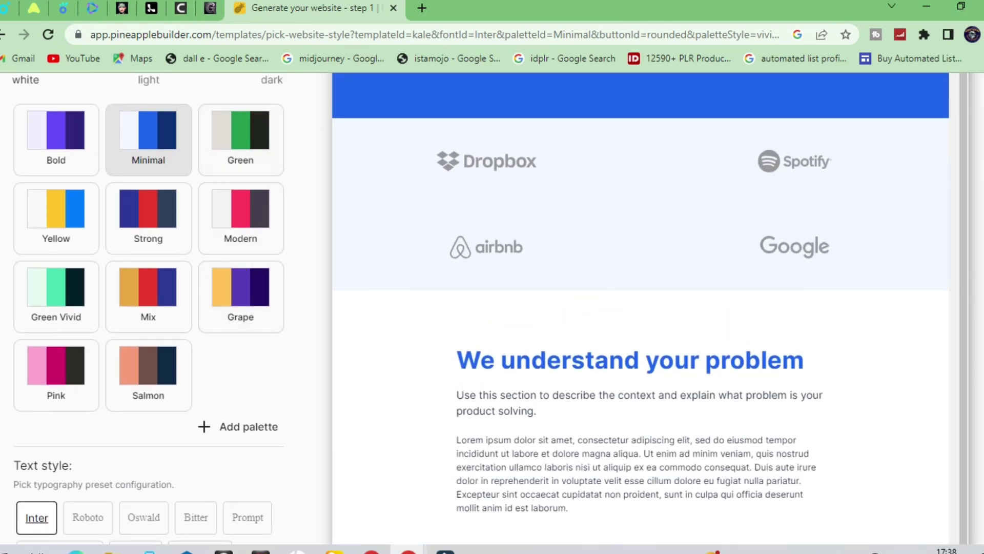
pyautogui.scroll(1, 556, 317)
pyautogui.scroll(2, 556, 316)
pyautogui.scroll(2, 557, 317)
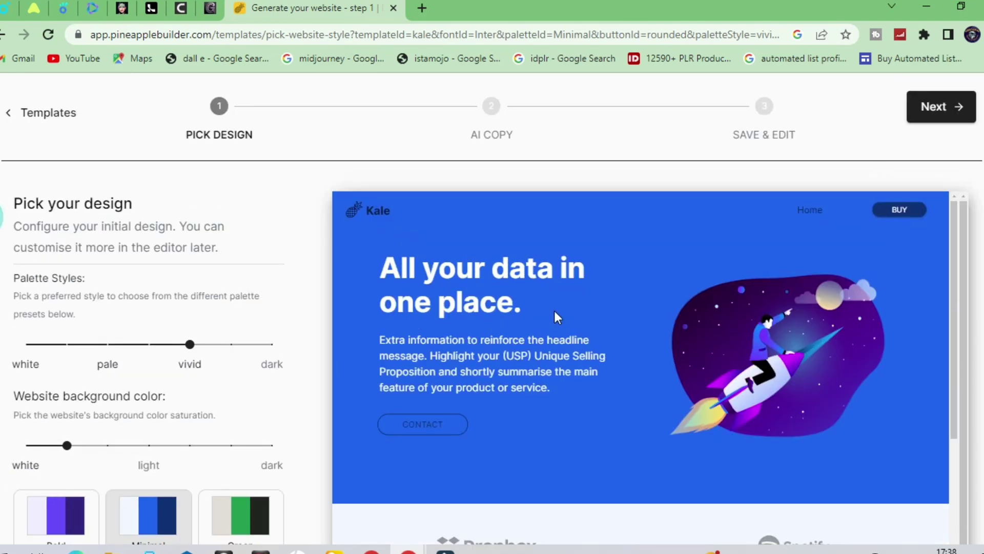
# Step: Describe the social media marketing business and its business-owner audience, then start copy generation
pyautogui.click(947, 107)
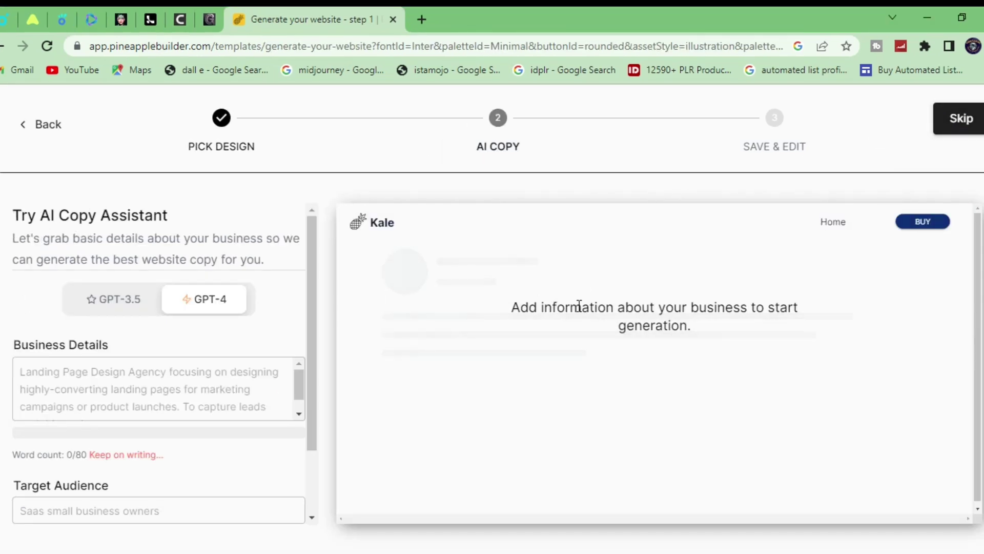
pyautogui.click(159, 302)
pyautogui.write('social media mark')
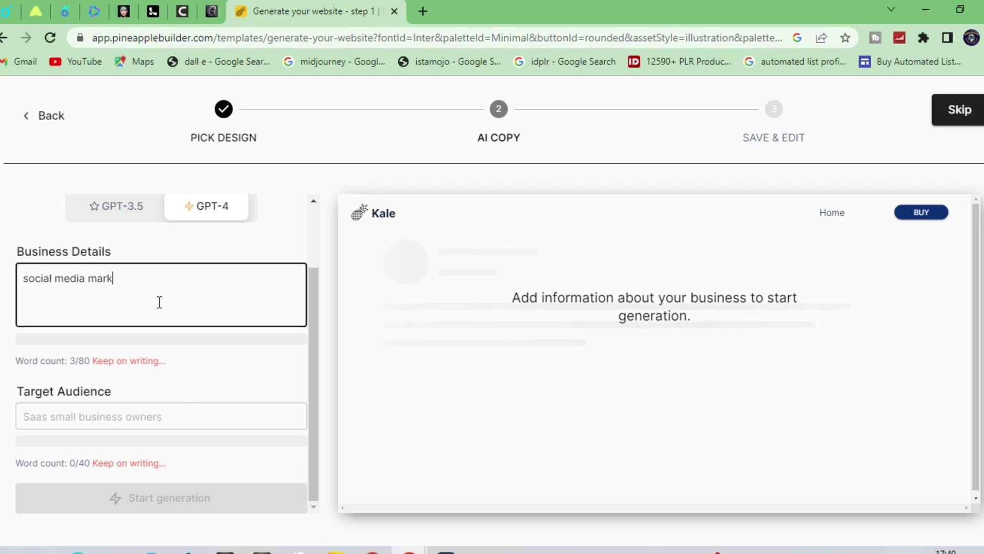
pyautogui.write('eting')
pyautogui.click(161, 415)
pyautogui.write('business owners')
pyautogui.click(163, 502)
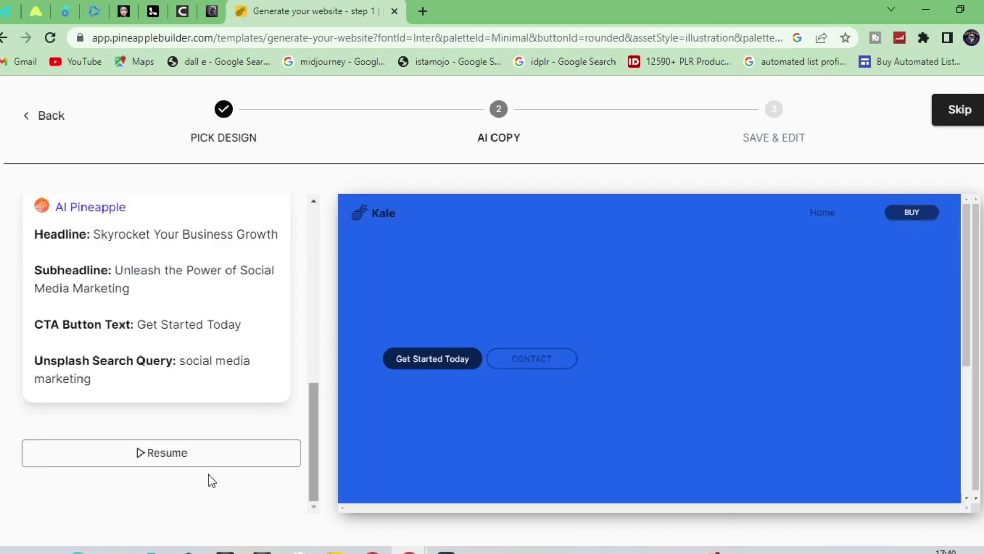
# Step: Let the AI finish writing the Kale site's section copy and continue to account setup
pyautogui.click(159, 448)
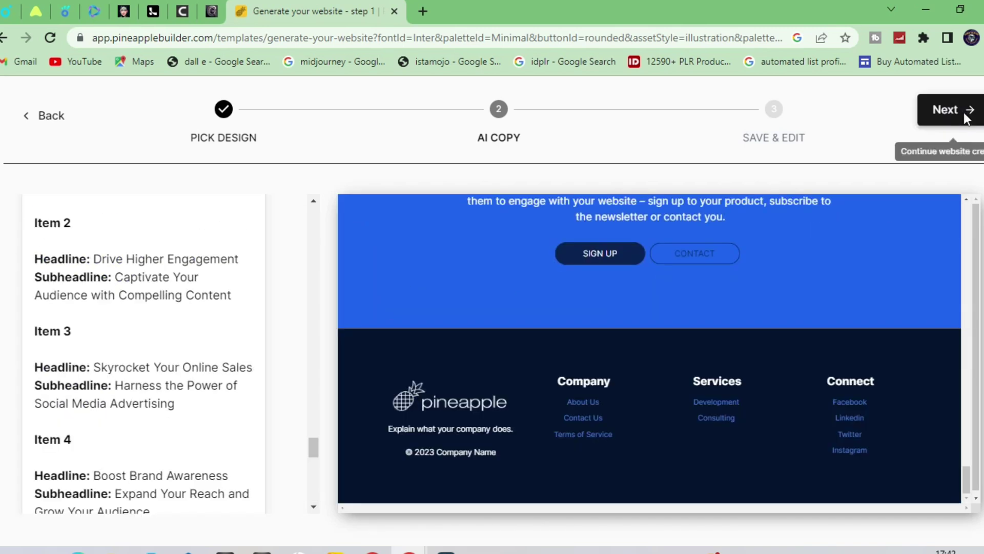
pyautogui.click(967, 112)
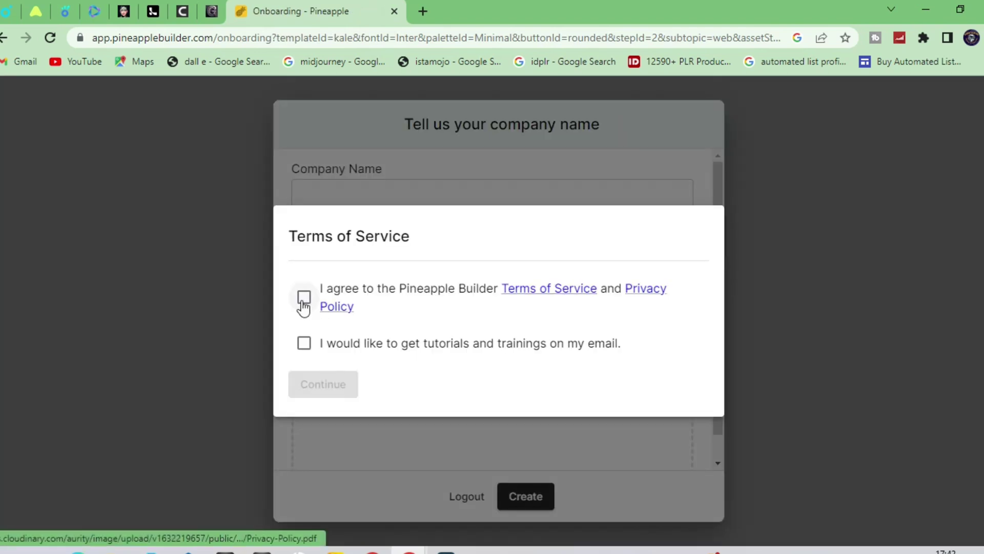
# Step: Agree to the terms of service and email tutorials, and continue
pyautogui.click(303, 299)
pyautogui.click(303, 344)
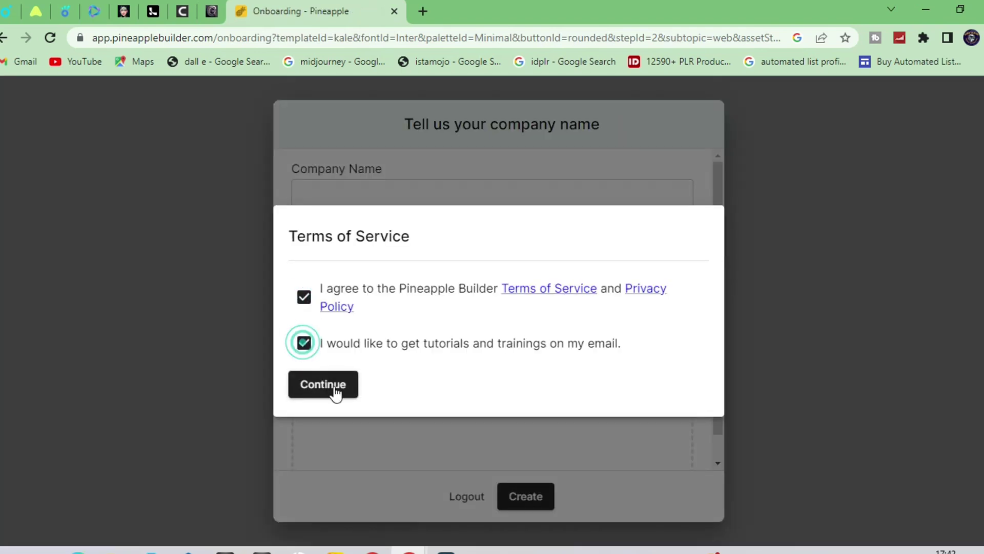
pyautogui.click(336, 394)
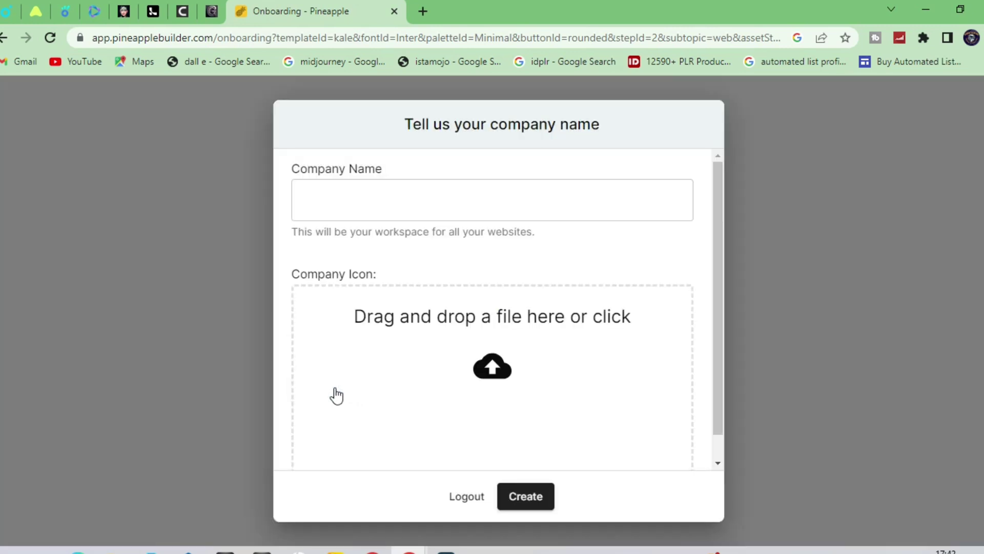
pyautogui.write('Ai Arena')
# Step: Create the Ai Arena workspace and website, landing in the Kale homepage editor
pyautogui.click(519, 499)
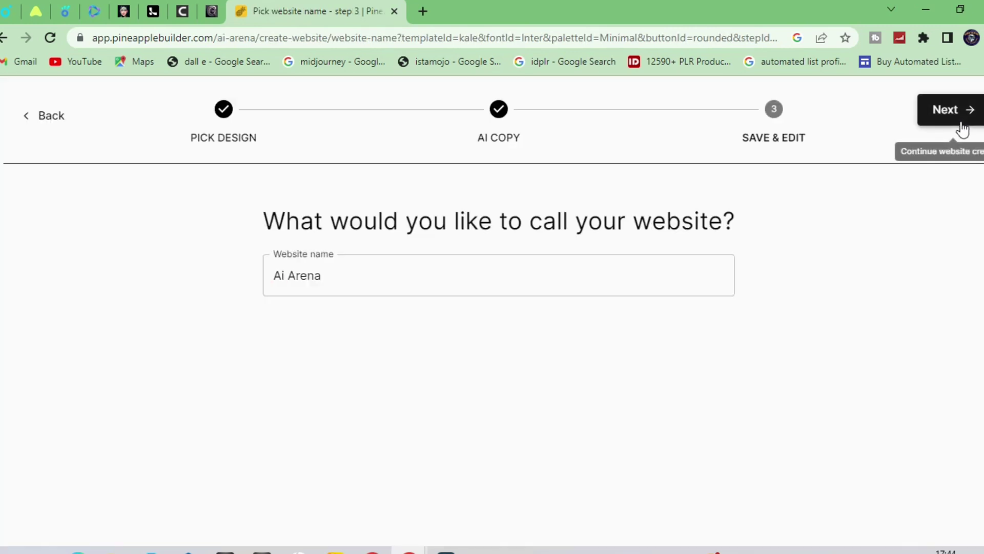
pyautogui.click(960, 120)
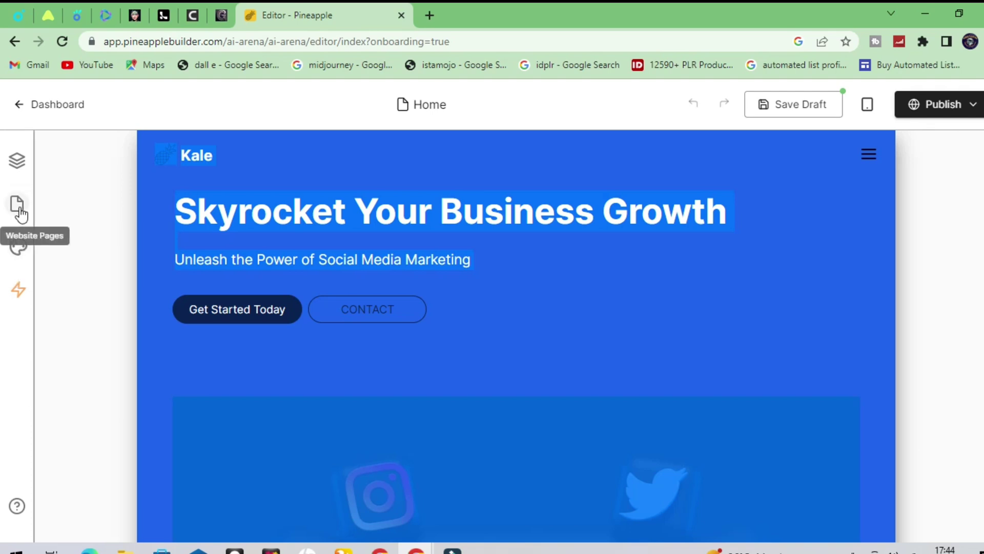
# Step: Review the website pages list and the Home page's options
pyautogui.click(17, 206)
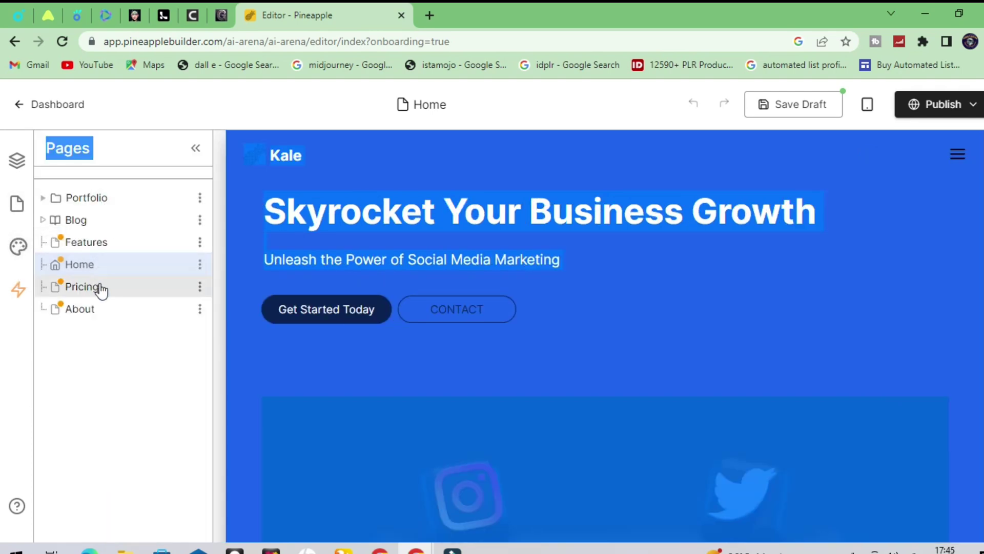
pyautogui.click(201, 294)
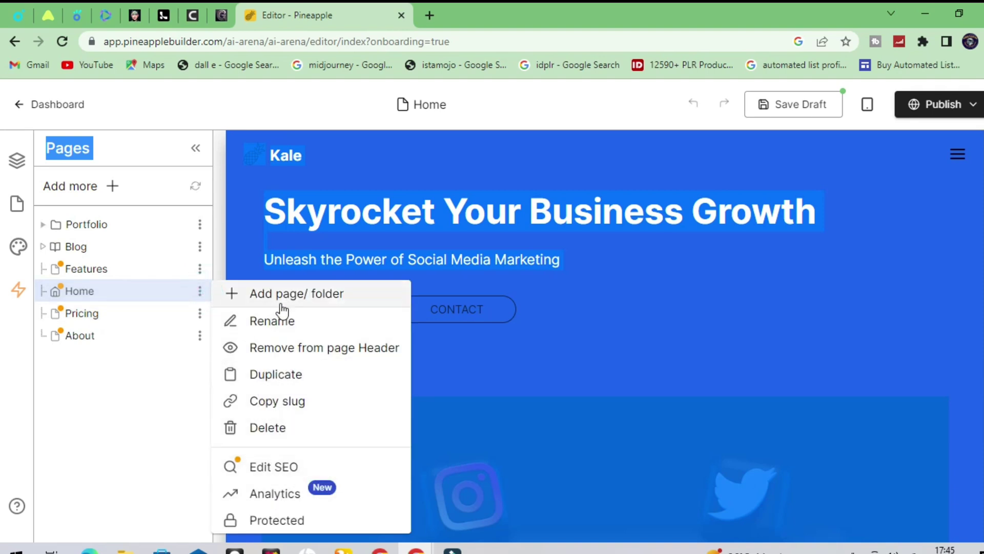
# Step: Inspect the hero image via its image chooser, then bring up the publishing options
pyautogui.click(14, 160)
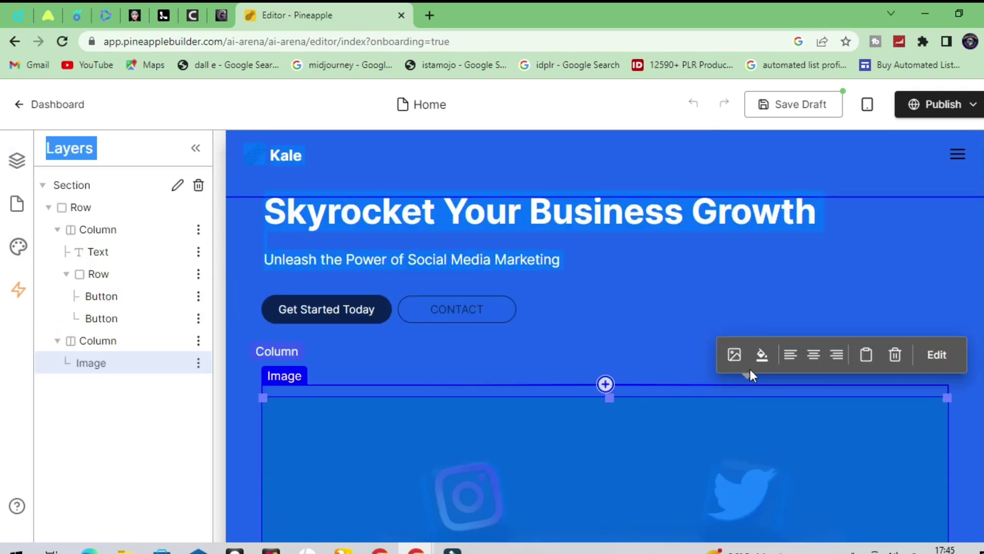
pyautogui.click(734, 354)
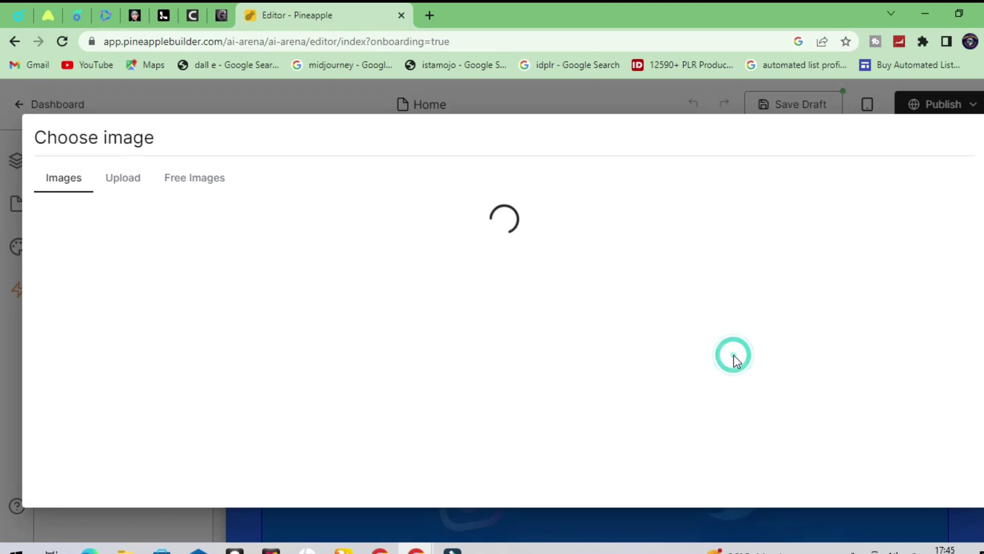
pyautogui.click(932, 104)
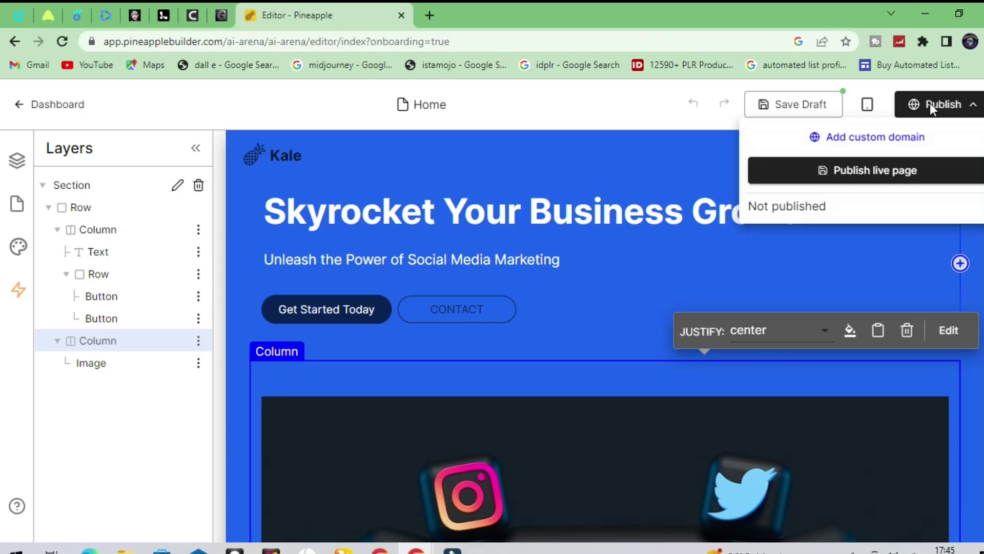
# Step: Publish the Home page live and view the Ai Arena site in a new tab
pyautogui.click(884, 176)
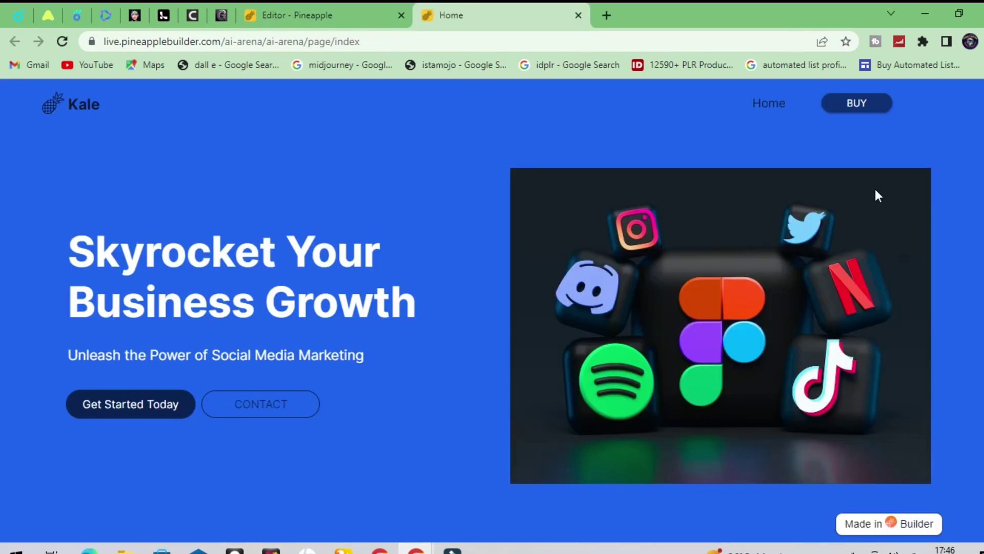